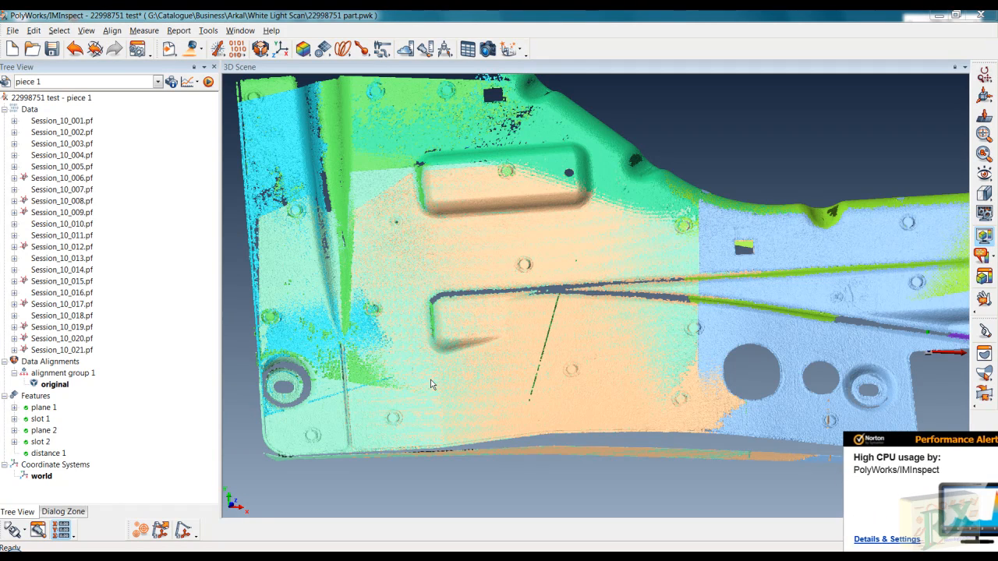
- Close the Norton Performance Alert popup covering the lower-right of the scan view
left_click(989, 441)
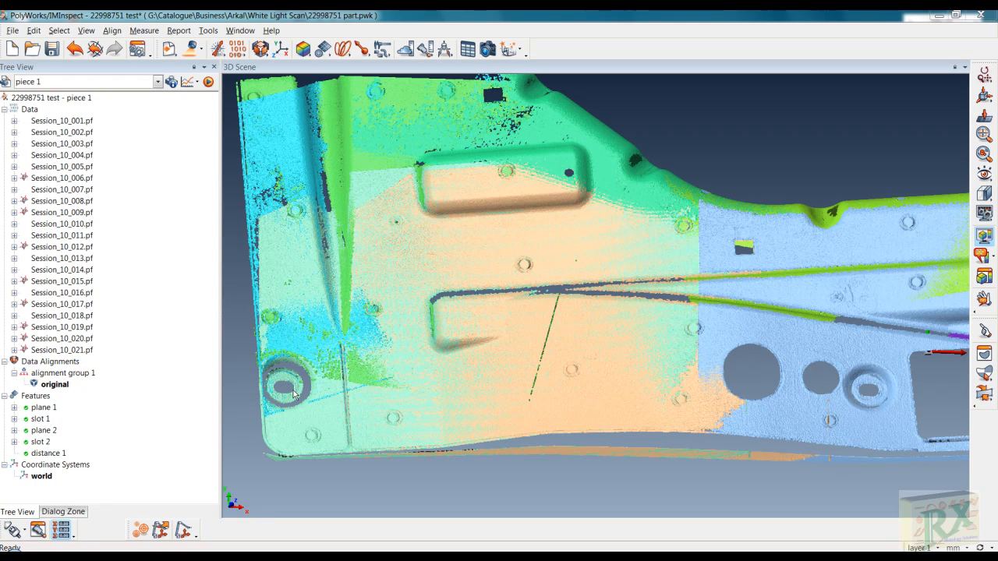
- Zoom, pan and tilt the 3D Scene until the lower-left embossed oval hole fills the view
middle_click_drag(296, 399, 398, 400)
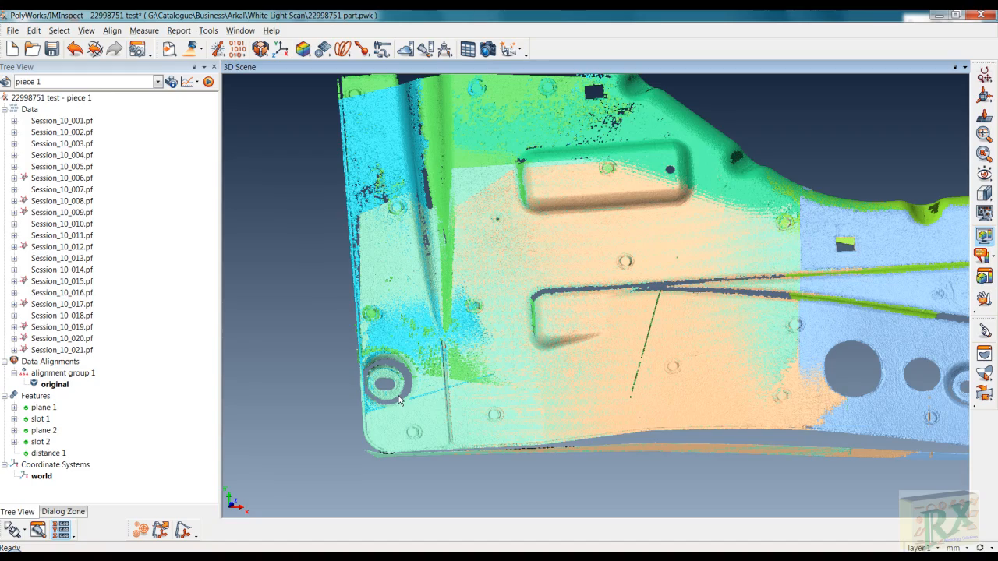
right_click_drag(403, 384, 423, 285)
middle_click_drag(359, 410, 478, 369)
right_click_drag(478, 369, 510, 222)
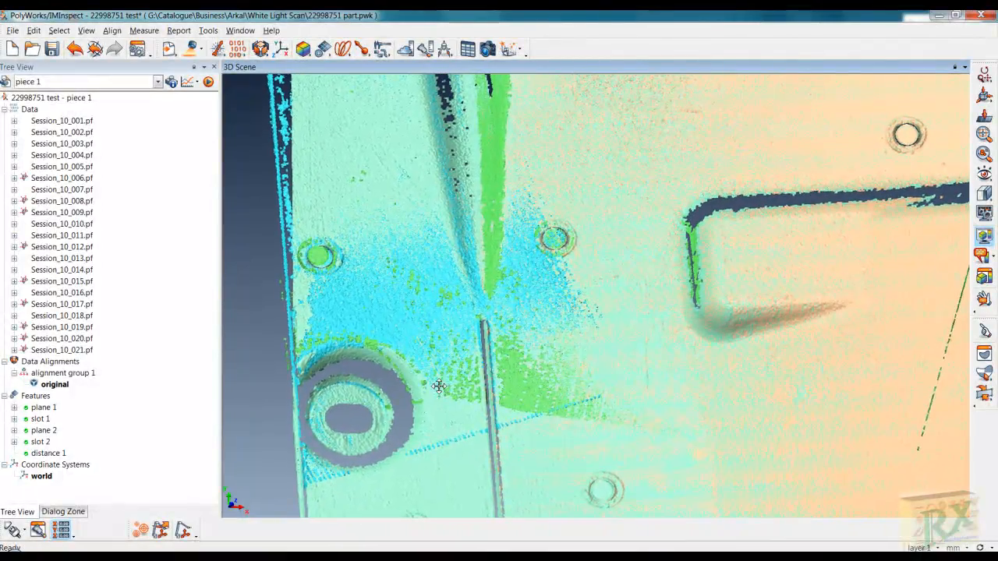
middle_click_drag(419, 414, 463, 363)
left_click_drag(327, 350, 342, 317)
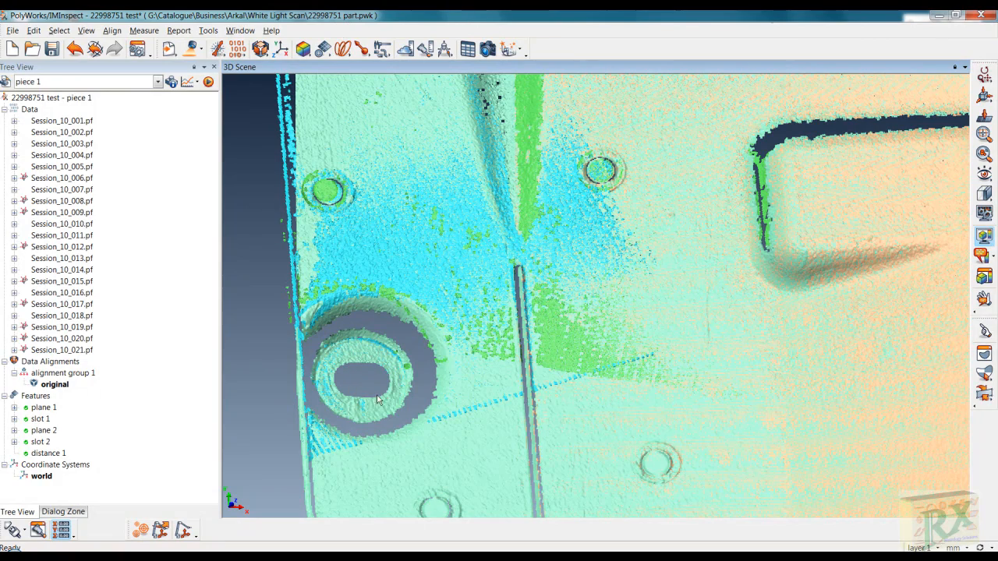
- Fit plane 3 with Max fit to the selected ring of points around the lower-left oval hole
left_click(329, 53)
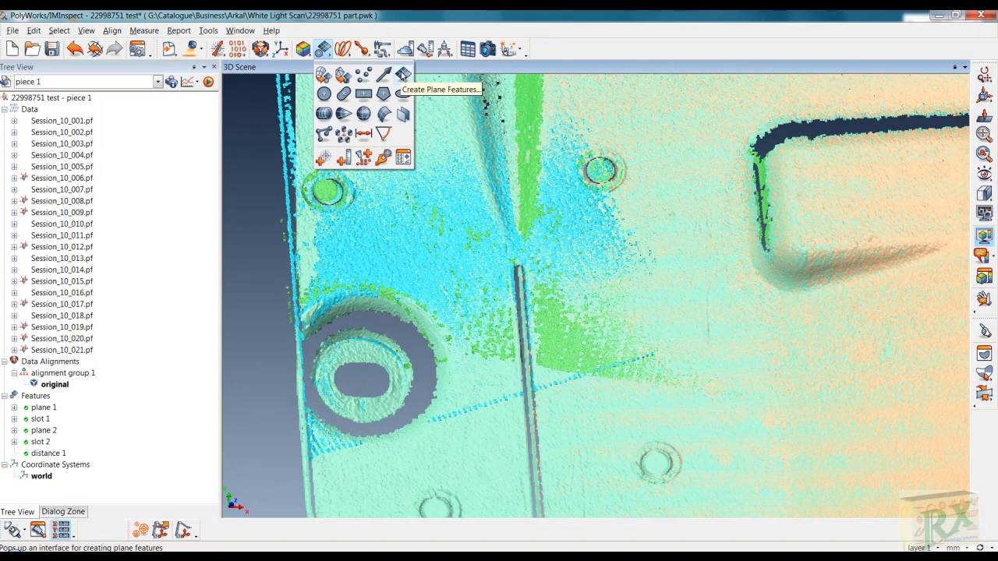
left_click(403, 75)
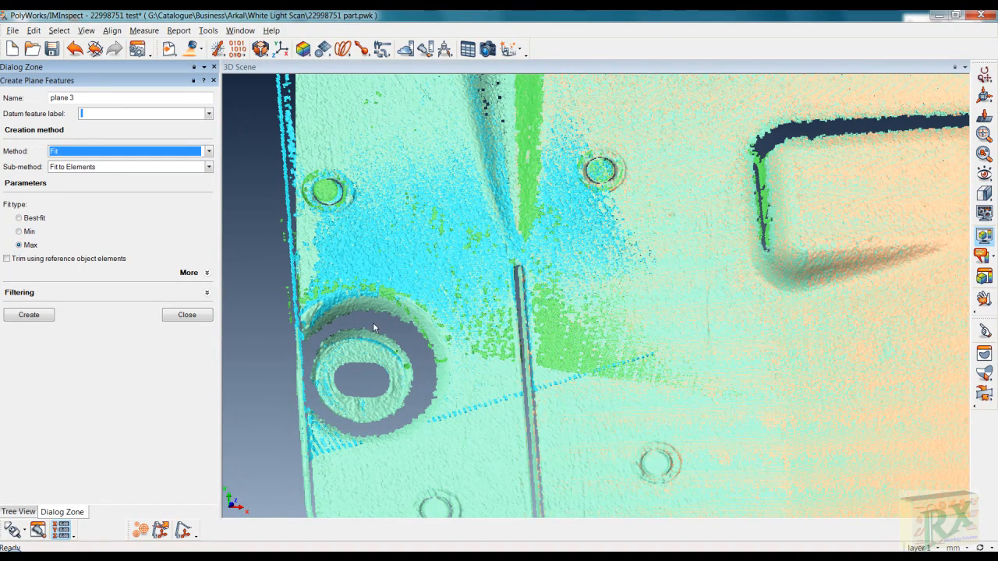
left_click(359, 370)
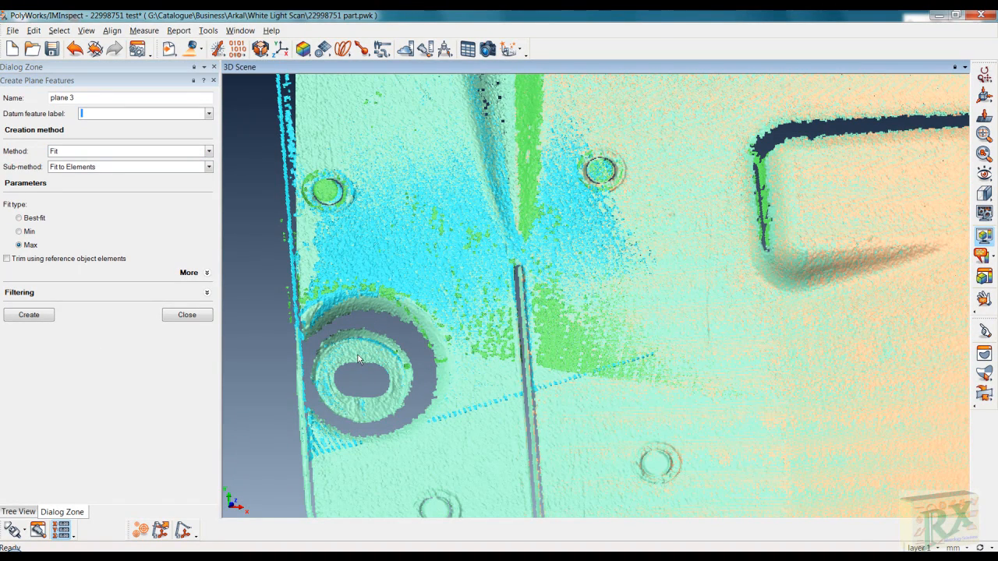
key("shift+e")
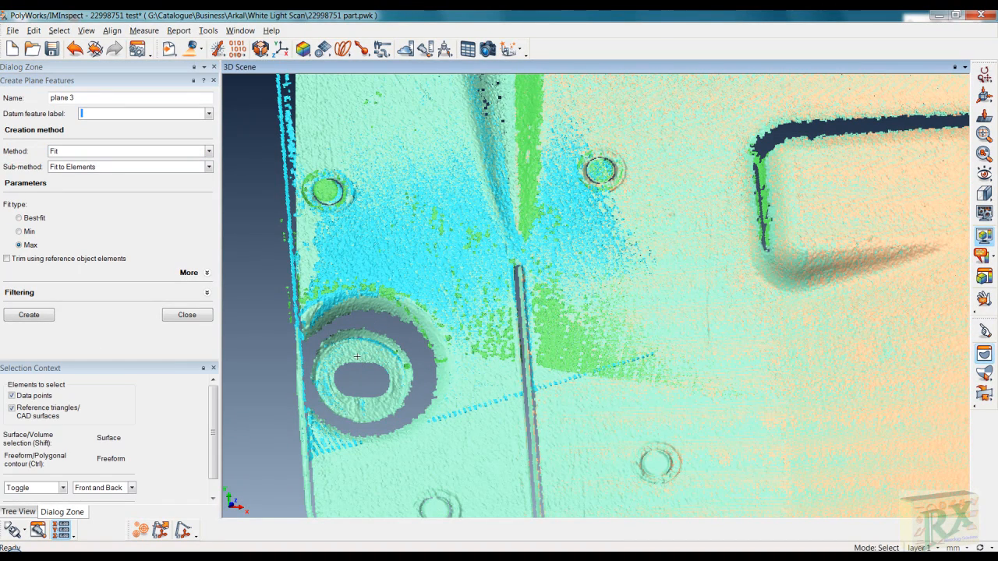
key("shift")
left_click(331, 349, "shift")
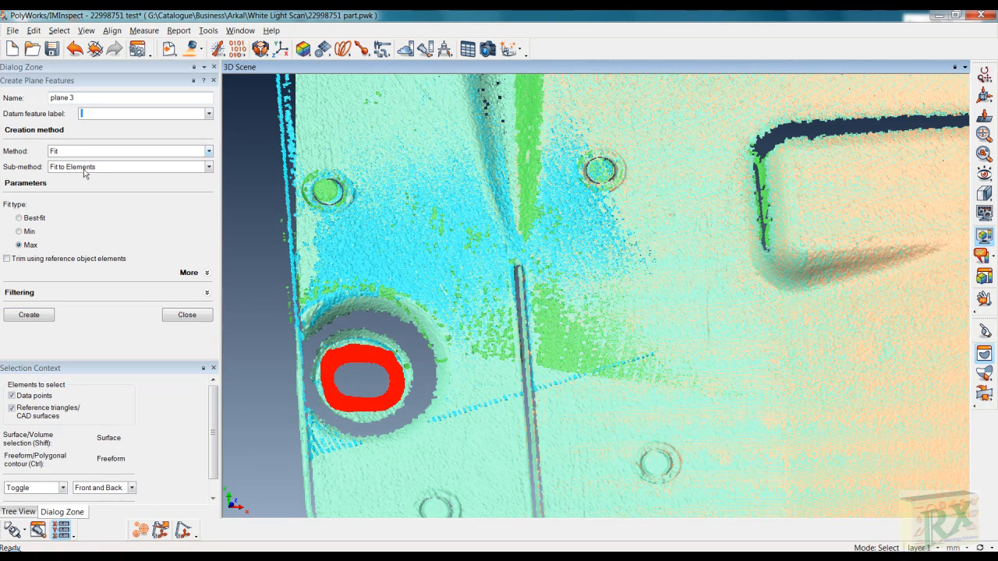
left_click(44, 315)
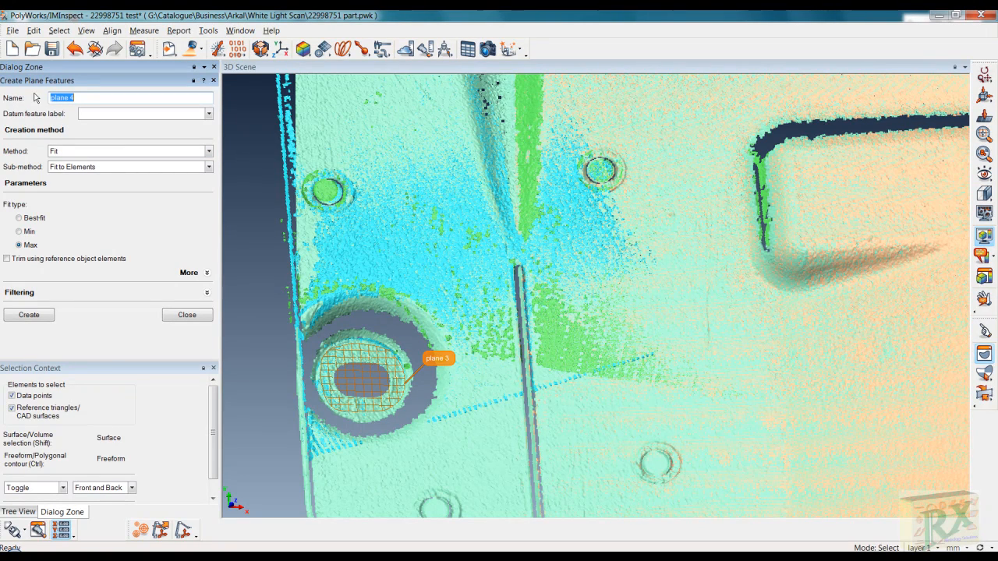
left_click(509, 427)
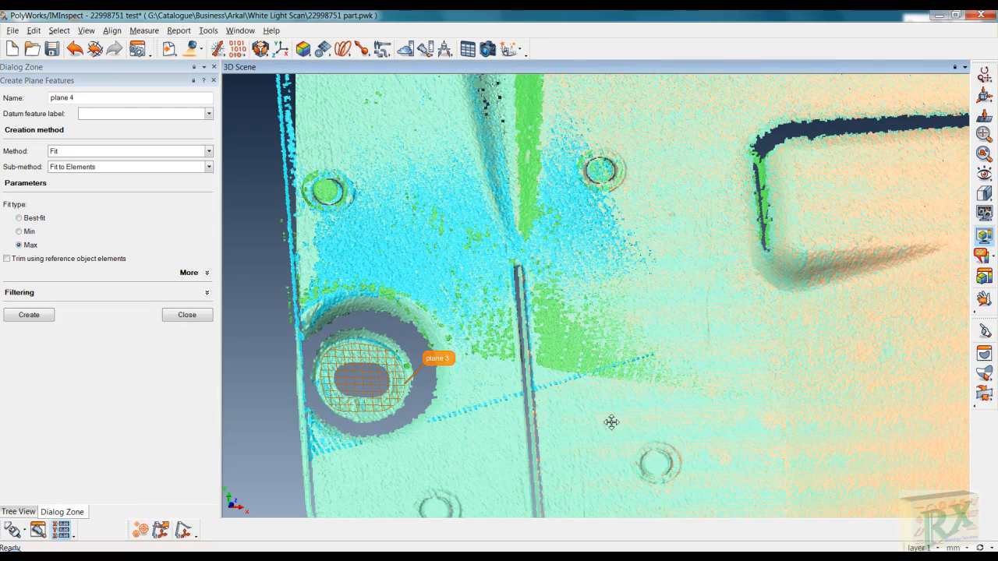
- Bring the embossed slot beside the large cutout into view and outline its surrounding ring of points
middle_click_drag(611, 422, 257, 403)
middle_click_drag(894, 352, 362, 399)
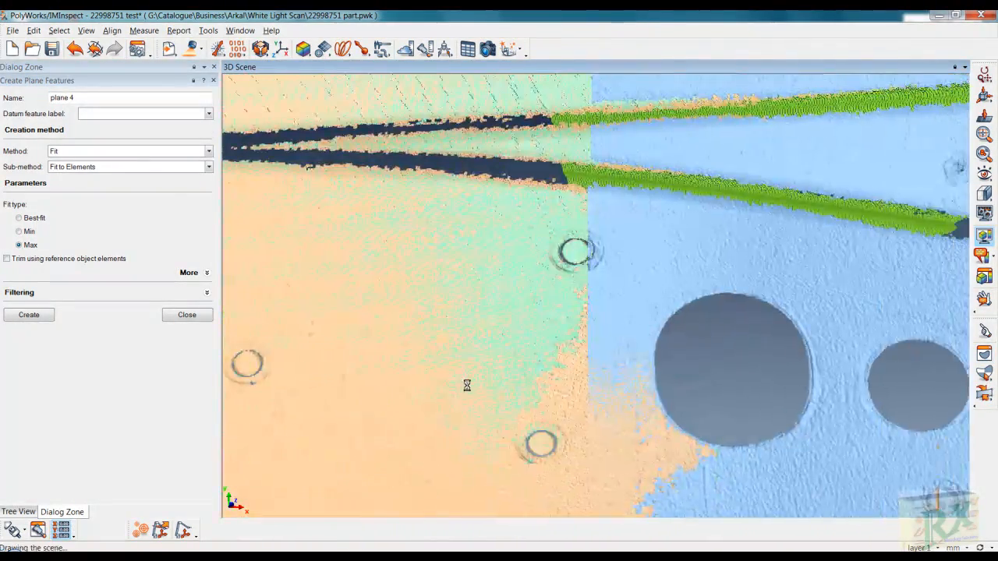
middle_click_drag(853, 374, 343, 362)
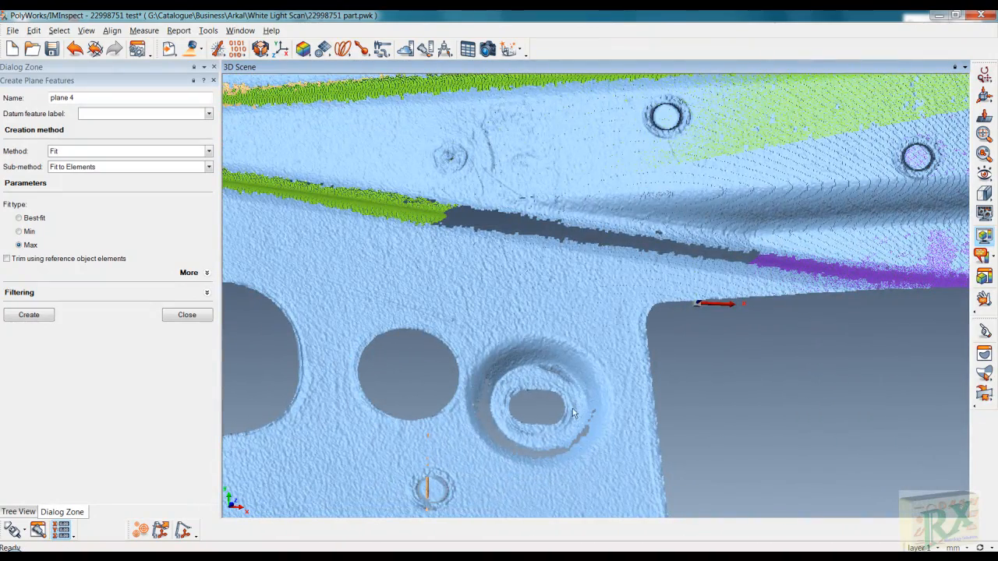
right_click_drag(577, 413, 570, 334)
middle_click_drag(590, 420, 567, 350)
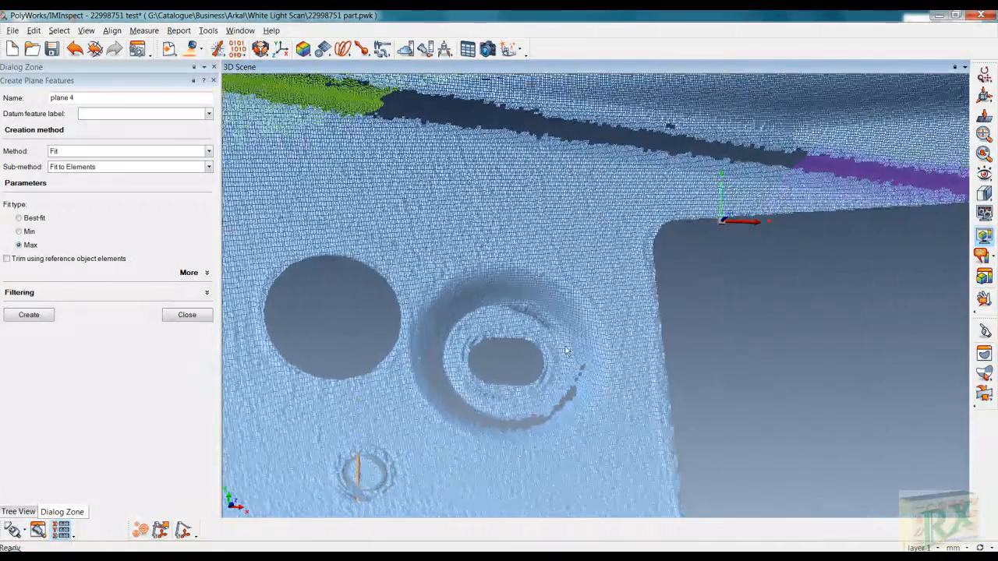
key("space")
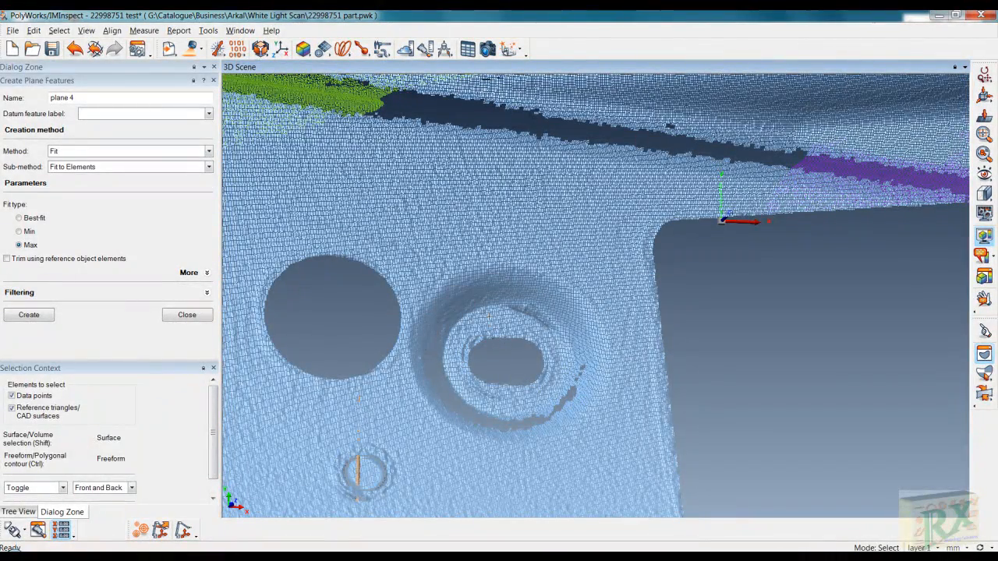
key("shift")
mouse_move(566, 359)
left_mouse_down()
mouse_move(564, 391)
mouse_move(529, 410)
mouse_move(470, 398)
left_mouse_up()
- Fit plane 4 to the outlined ring points and close the Create Plane Features dialog
left_click_drag(485, 314, 489, 314)
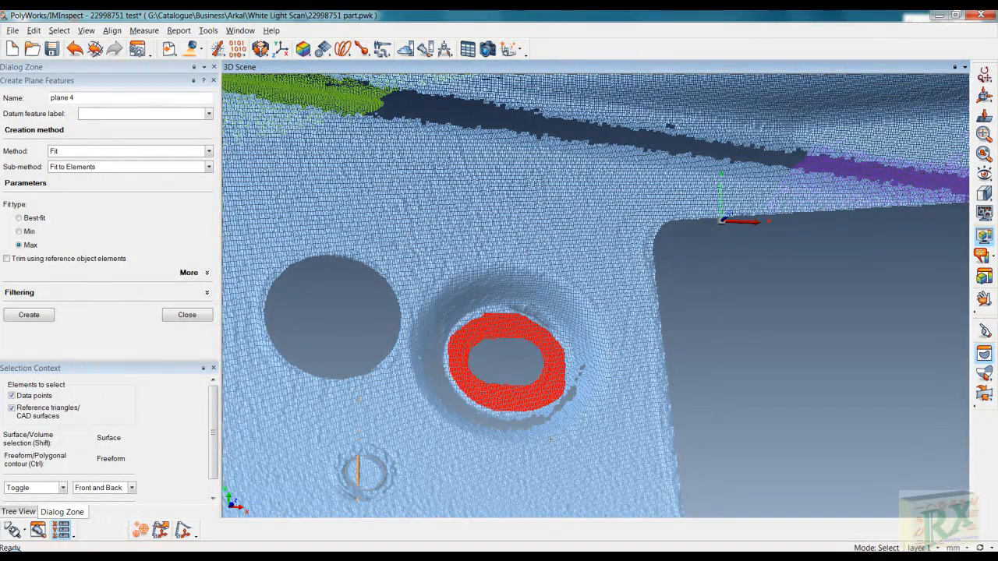
left_click(30, 316)
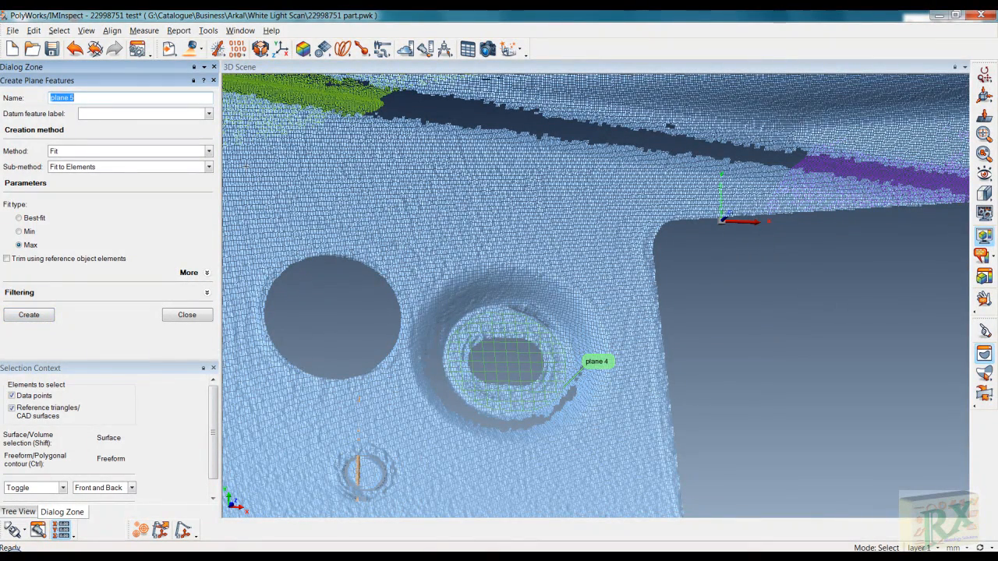
left_click(214, 80)
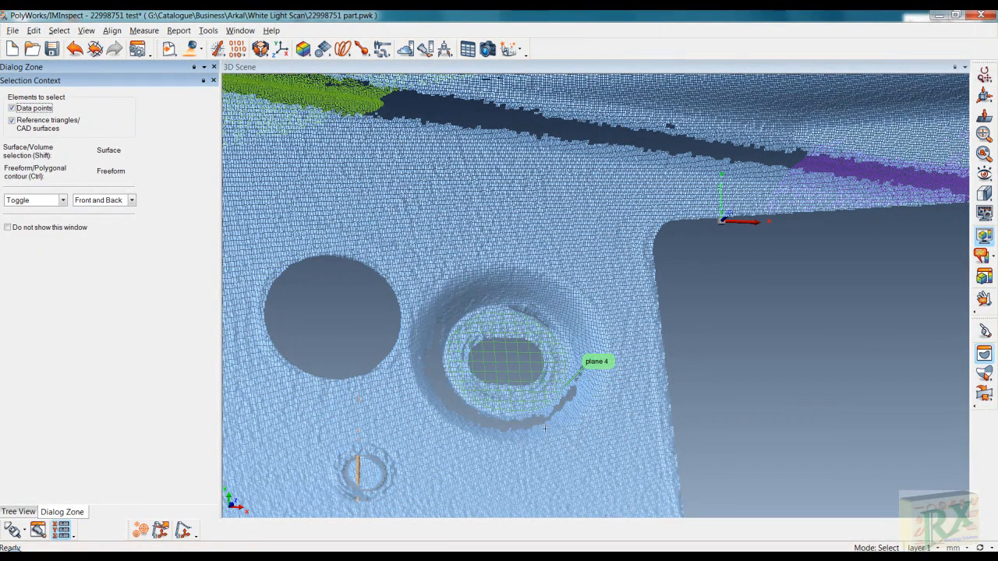
left_click(323, 49)
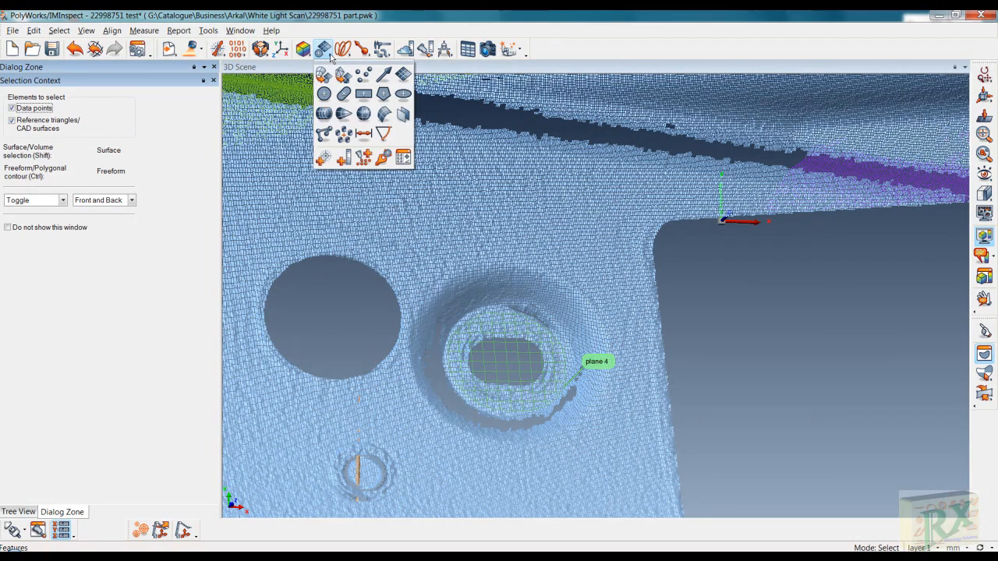
- Set up slot 3 with Min fit, constrained to plane 4, and select the oval opening's points
left_click(344, 95)
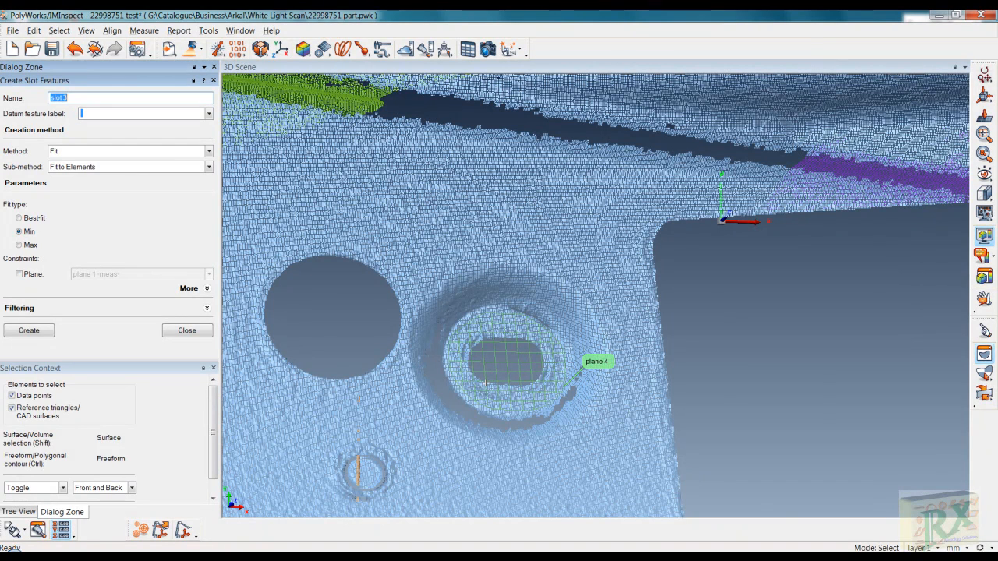
left_click(20, 276)
left_click(209, 274)
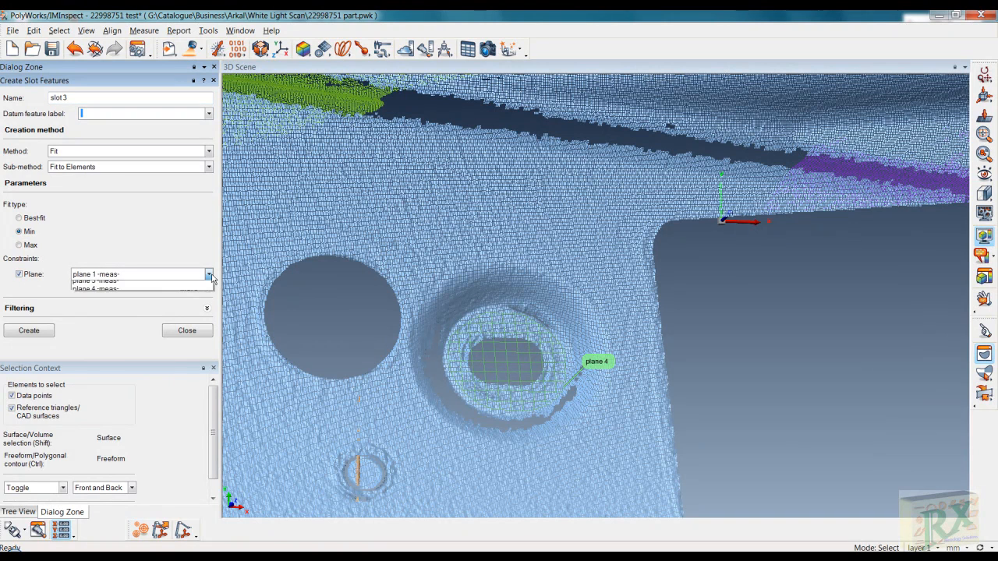
left_click(109, 310)
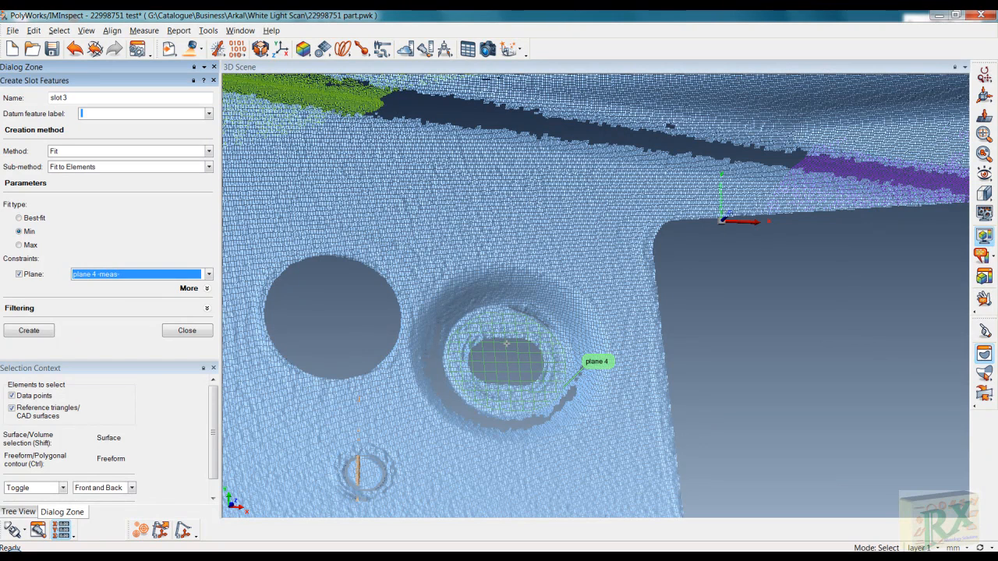
left_click(466, 330)
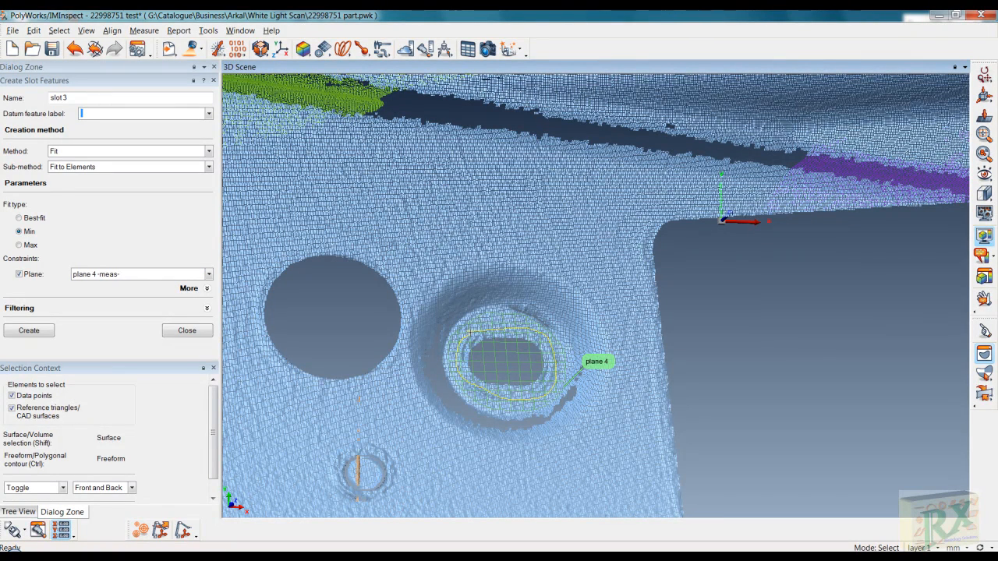
right_click(471, 330)
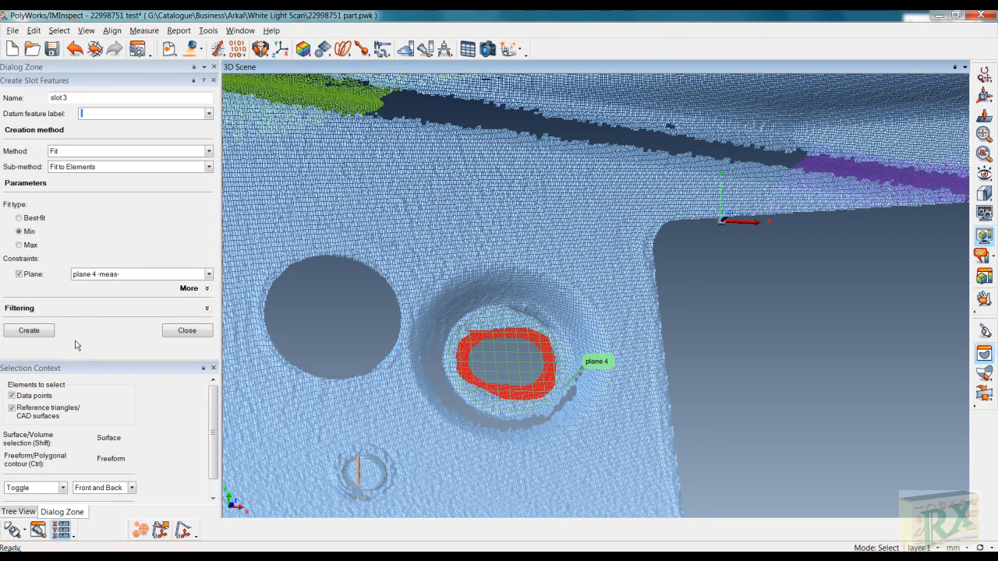
- Create slot 3 (length 14.473, width 9.328), exit selection, and zoom in to inspect it
left_click(28, 330)
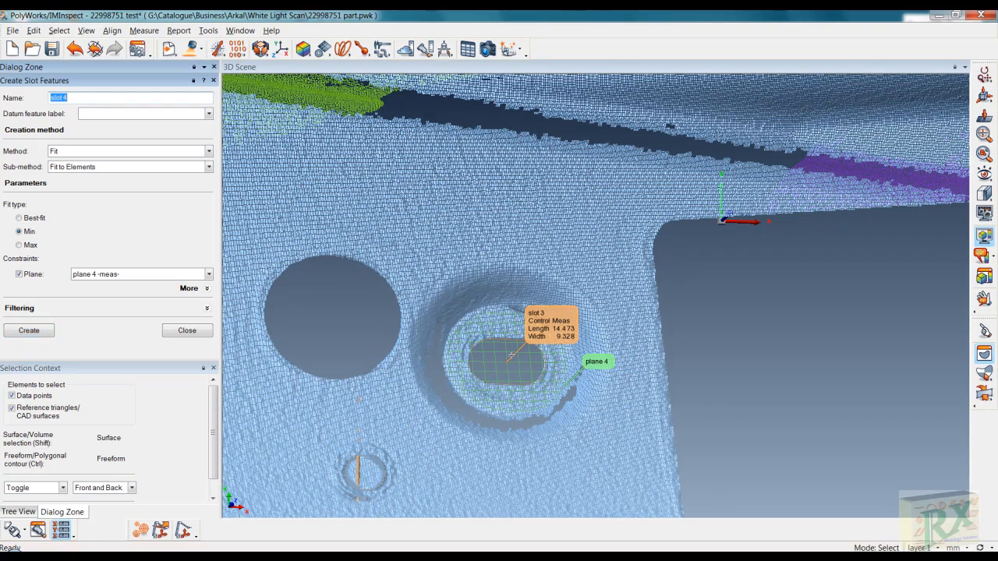
right_click(511, 356)
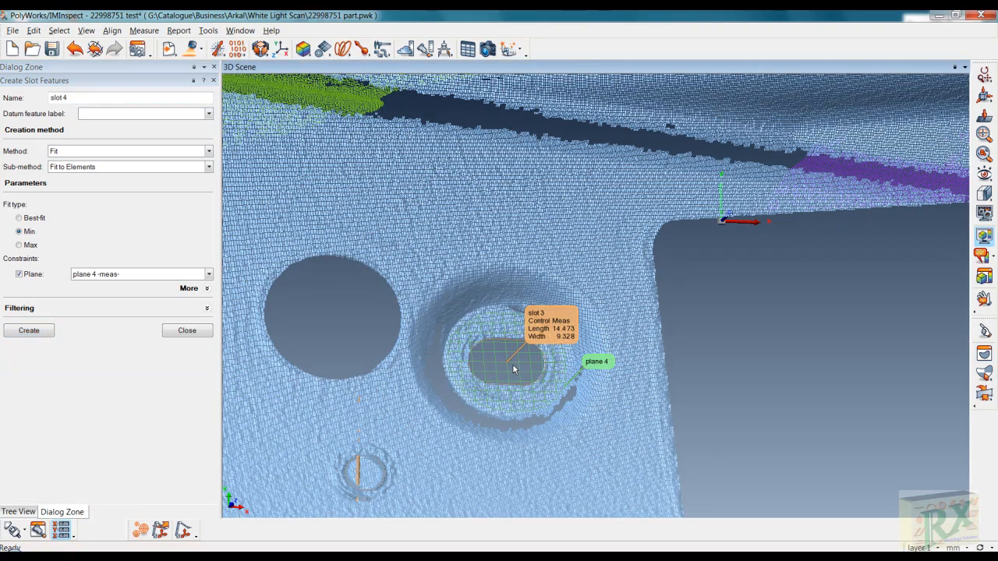
left_click_drag(513, 370, 548, 209)
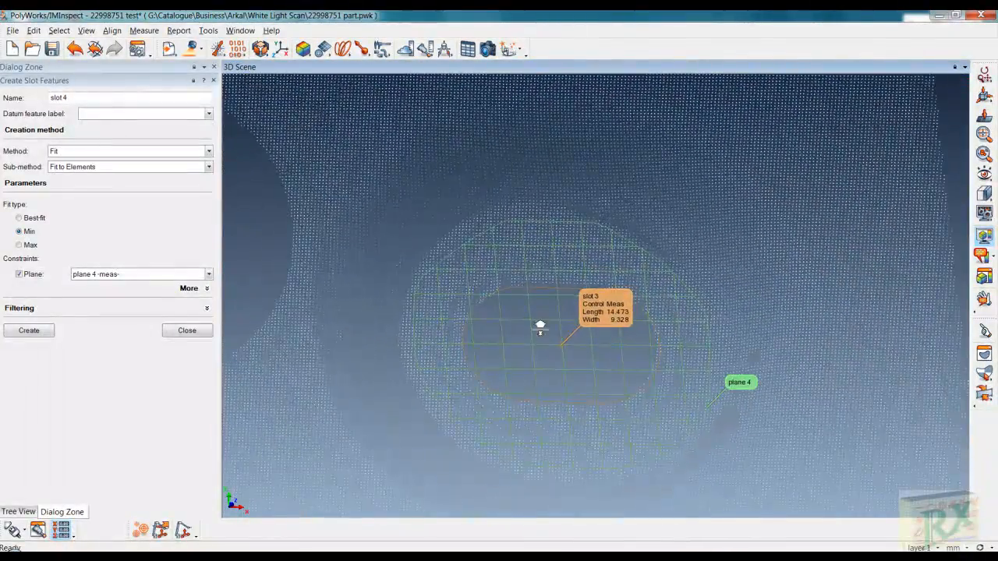
left_click_drag(540, 327, 559, 260)
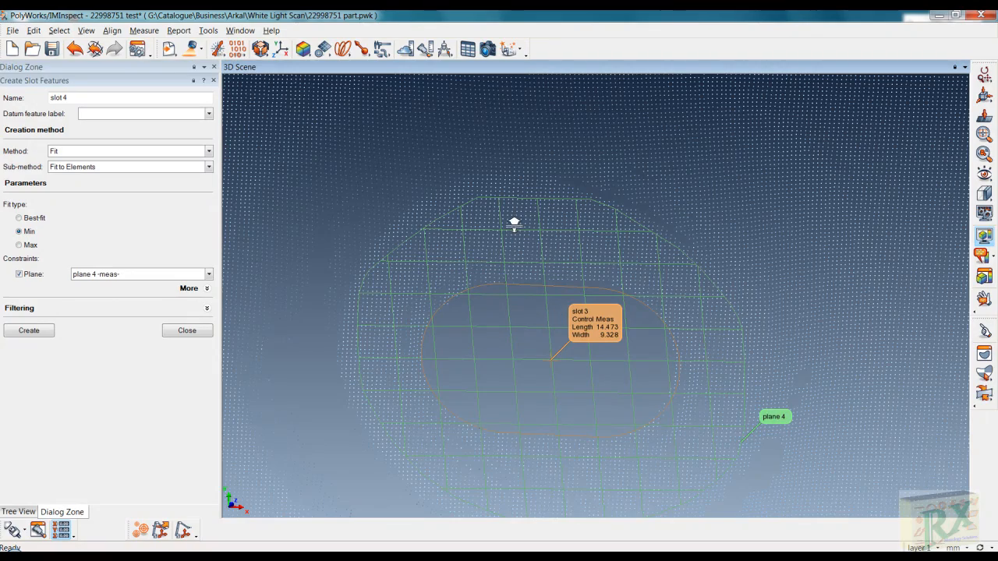
right_click_drag(514, 224, 554, 518)
right_click_drag(591, 202, 535, 428)
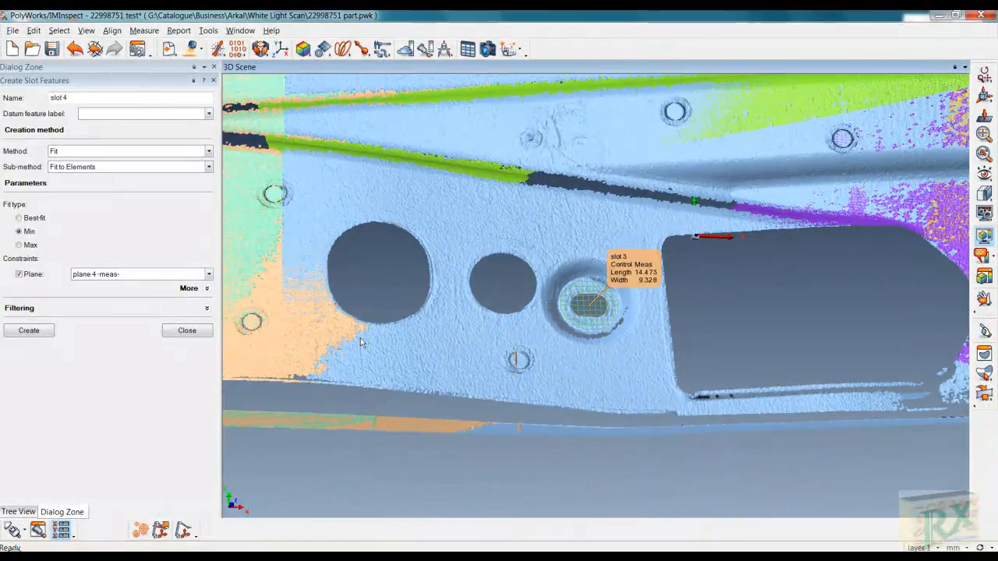
- Outline and select the scanned points around the oval hole next to the plane 3 label
middle_click_drag(323, 319, 799, 413)
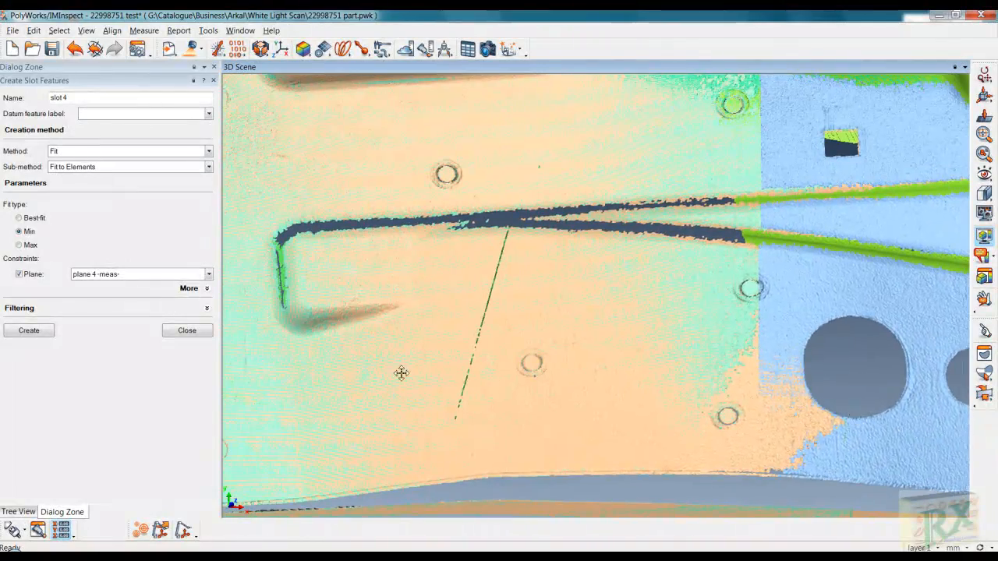
middle_click_drag(402, 374, 857, 290)
right_click_drag(466, 341, 474, 121)
middle_click_drag(355, 378, 621, 363)
right_click_drag(603, 367, 621, 218)
middle_click_drag(659, 305, 552, 280)
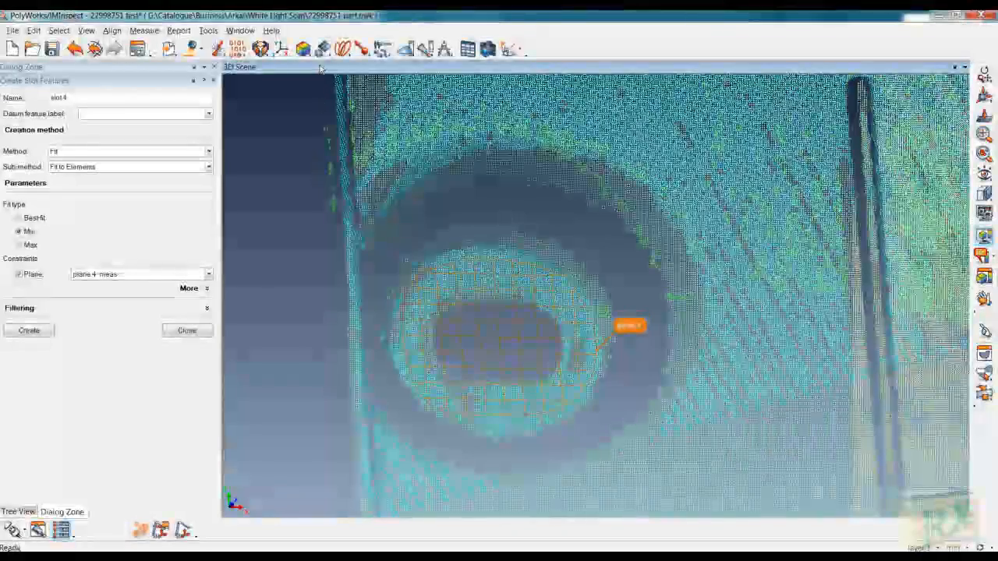
key("space")
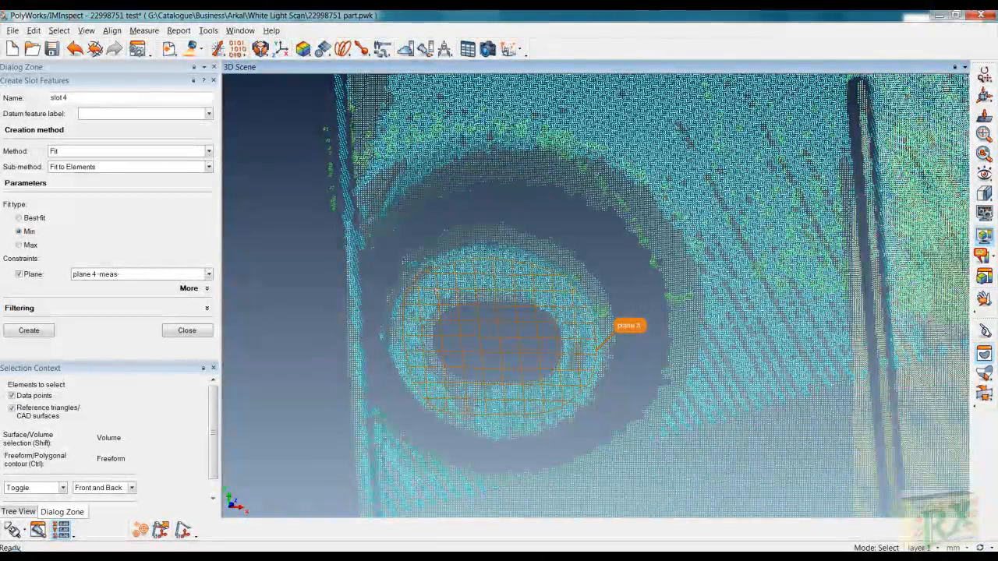
mouse_move(434, 292)
left_mouse_down("shift")
mouse_move(478, 272)
mouse_move(528, 278)
mouse_move(567, 302)
left_mouse_up("shift")
mouse_move(530, 411)
left_mouse_down("shift")
mouse_move(459, 401)
mouse_move(414, 368)
mouse_move(413, 314)
left_mouse_up("shift")
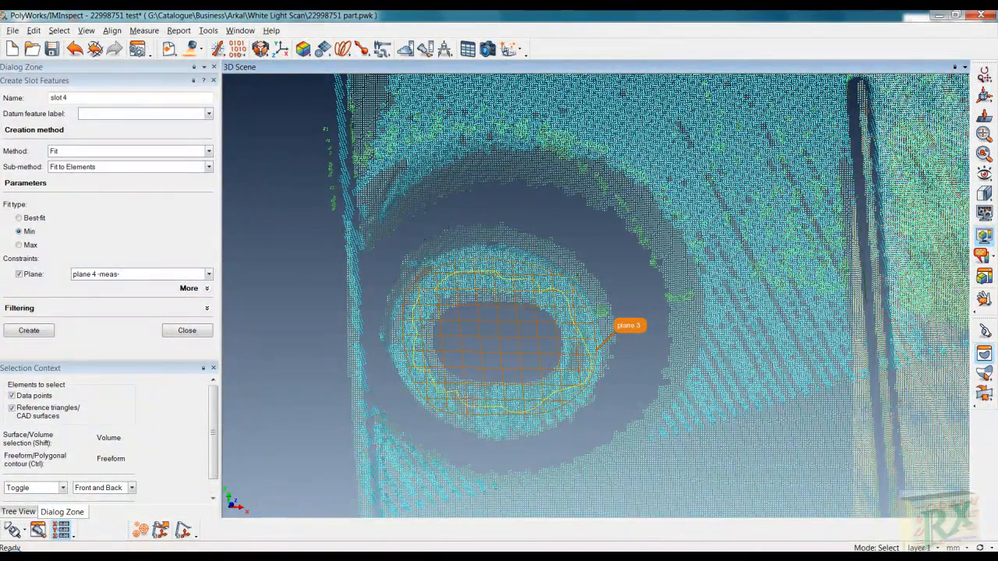
right_click(428, 291, "shift")
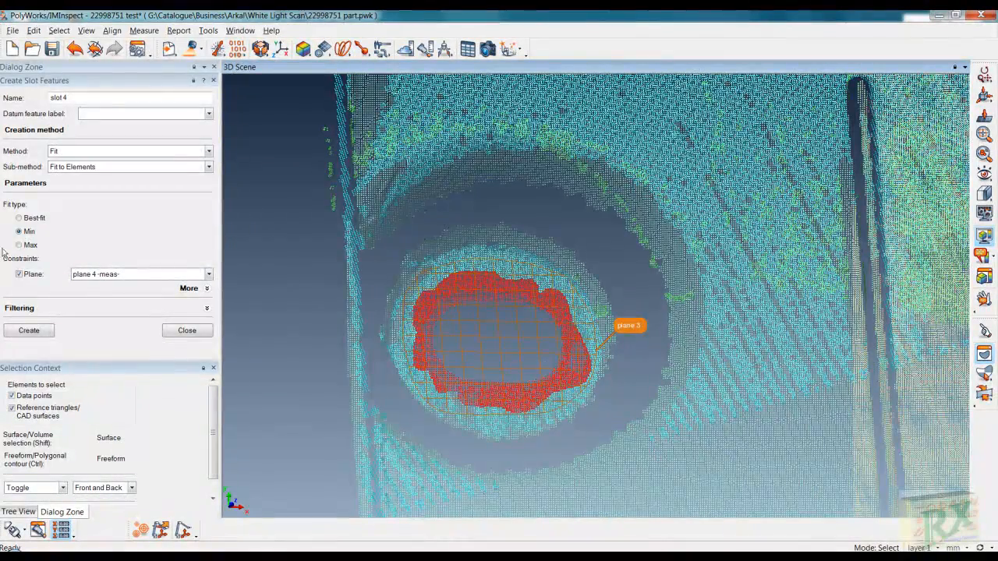
- Constrain the slot to plane 3, create slot 4 (14.633 by 9.915), and close the dialog
left_click(199, 276)
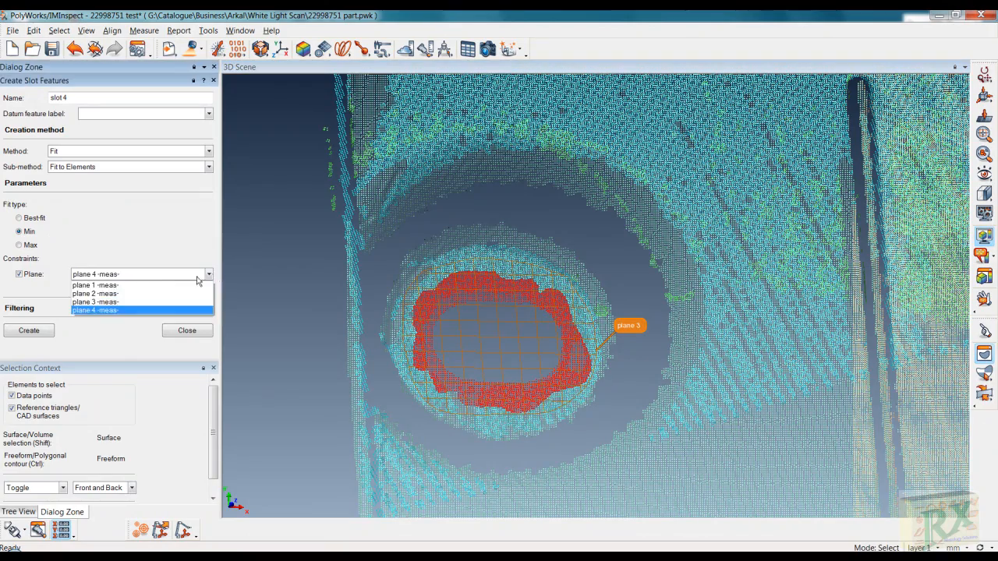
left_click(108, 303)
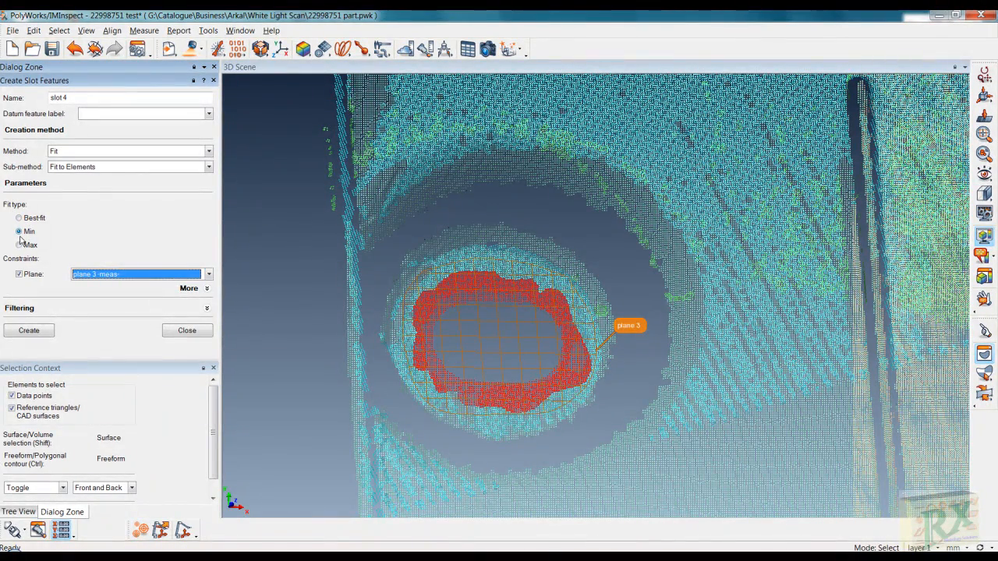
left_click(29, 331)
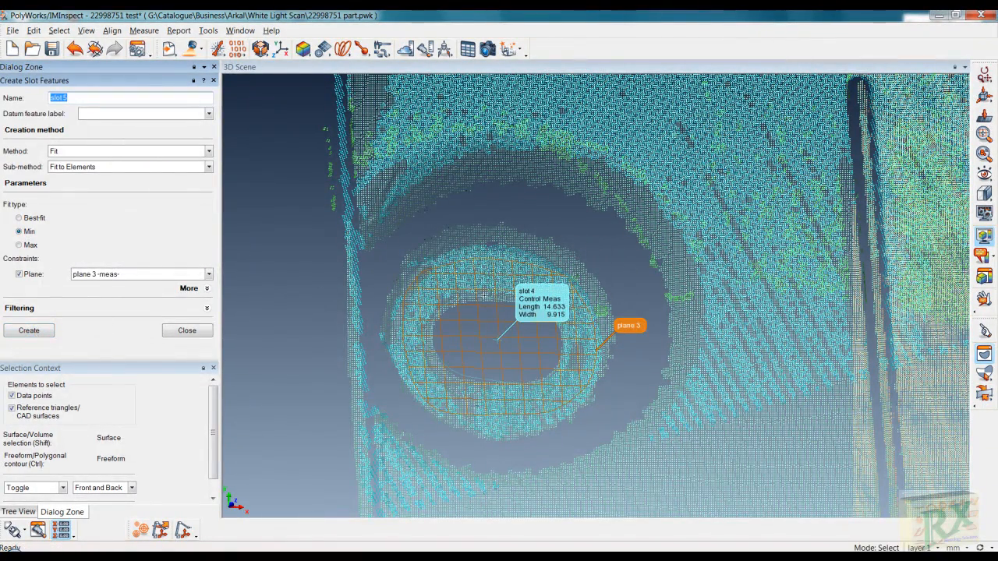
left_click(180, 331)
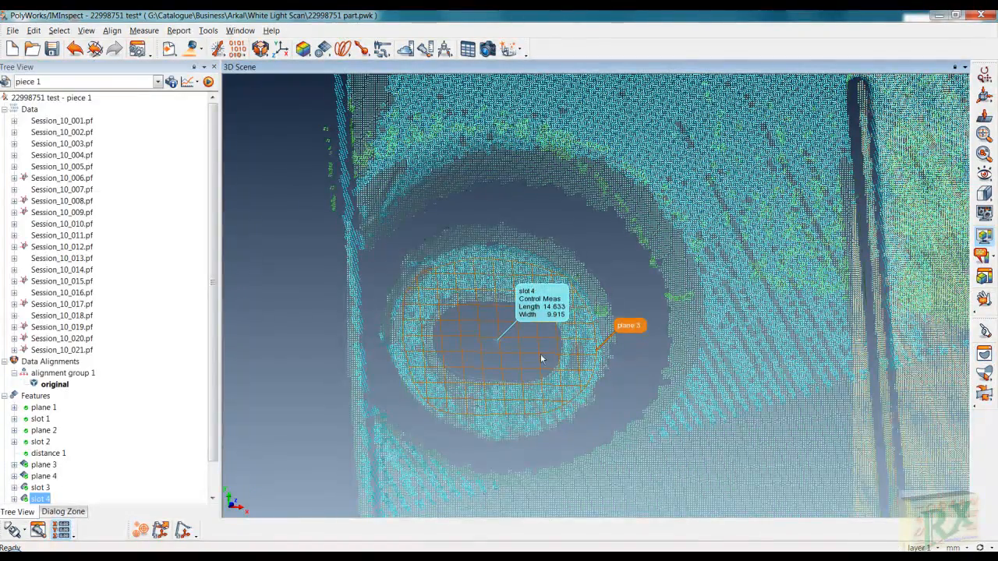
- Zoom on slot 4, then fit the entire part in the view with Ctrl+R
right_click_drag(559, 368, 568, 222)
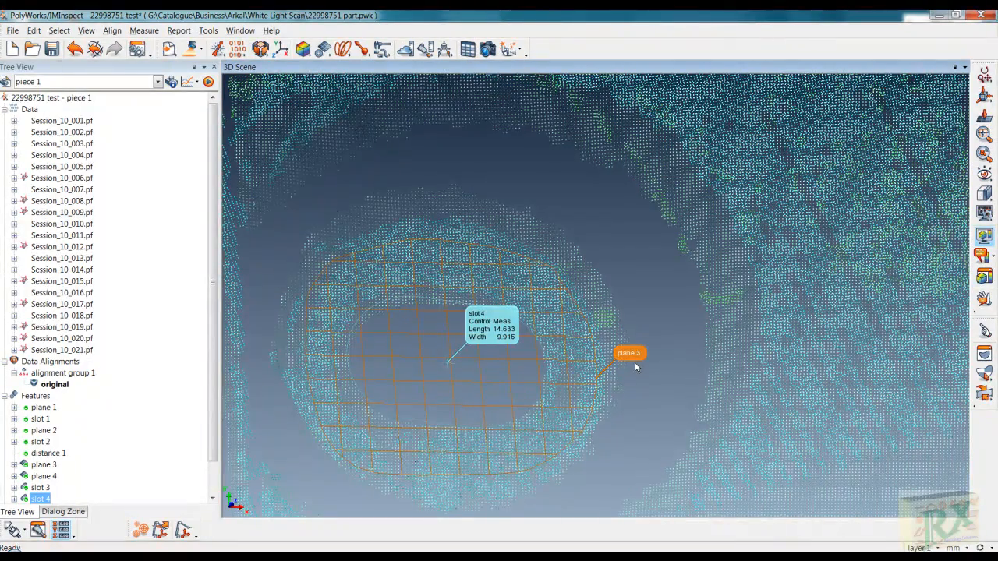
right_click_drag(636, 361, 621, 534)
key("ctrl+r")
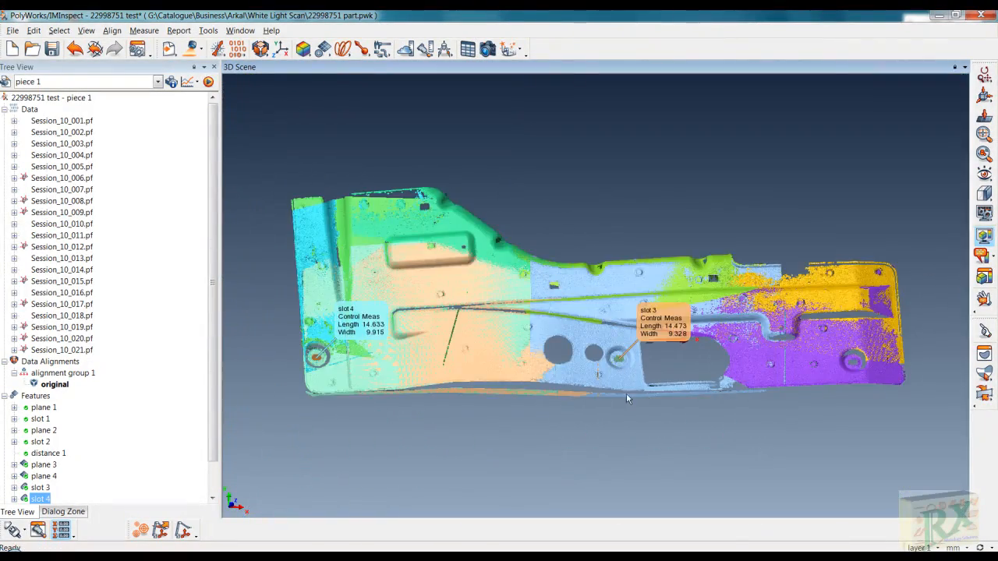
- Create distance 2 from reference slot 4 to slot 3, measuring 393.098, then close the dialog
left_click(327, 53)
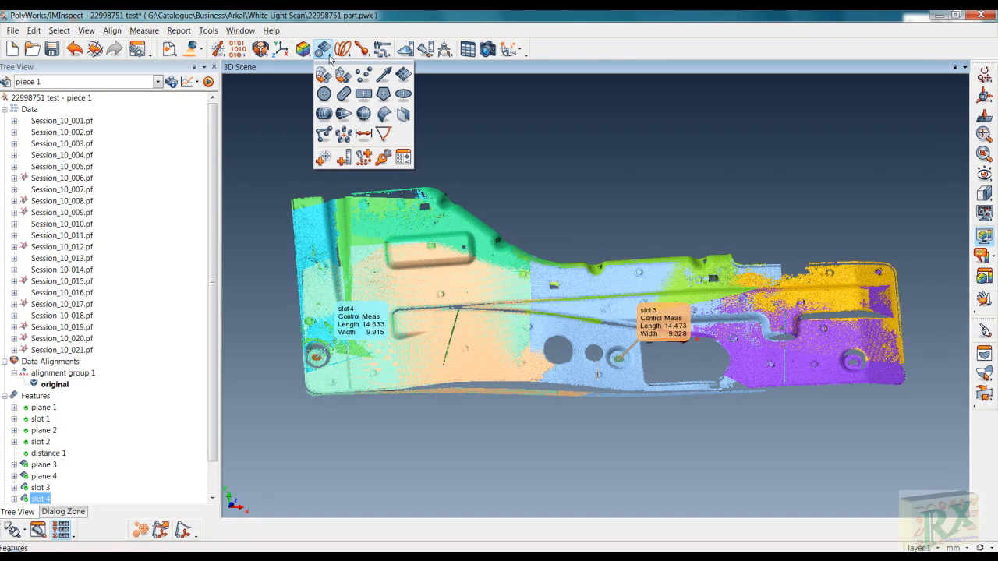
left_click(364, 136)
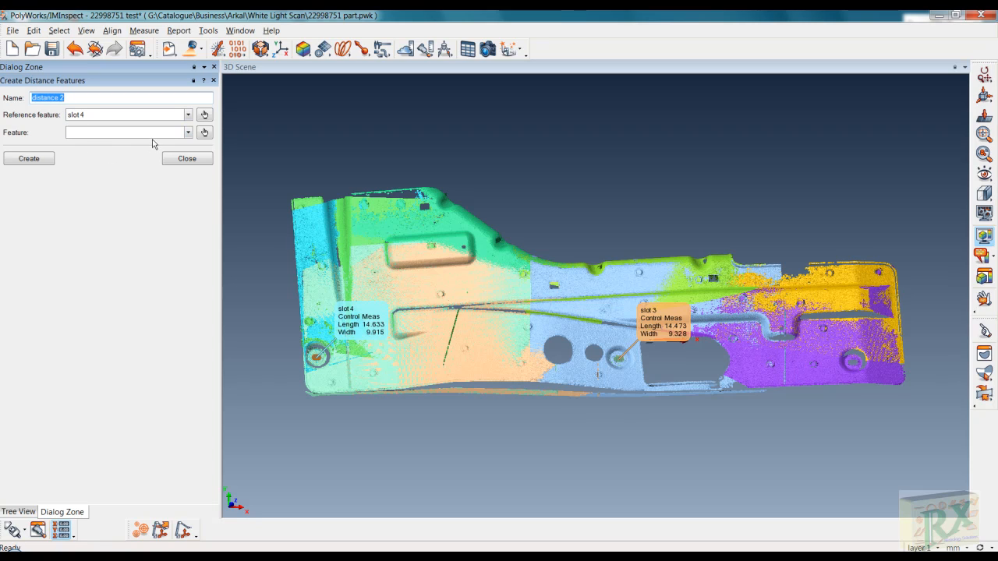
left_click(188, 132)
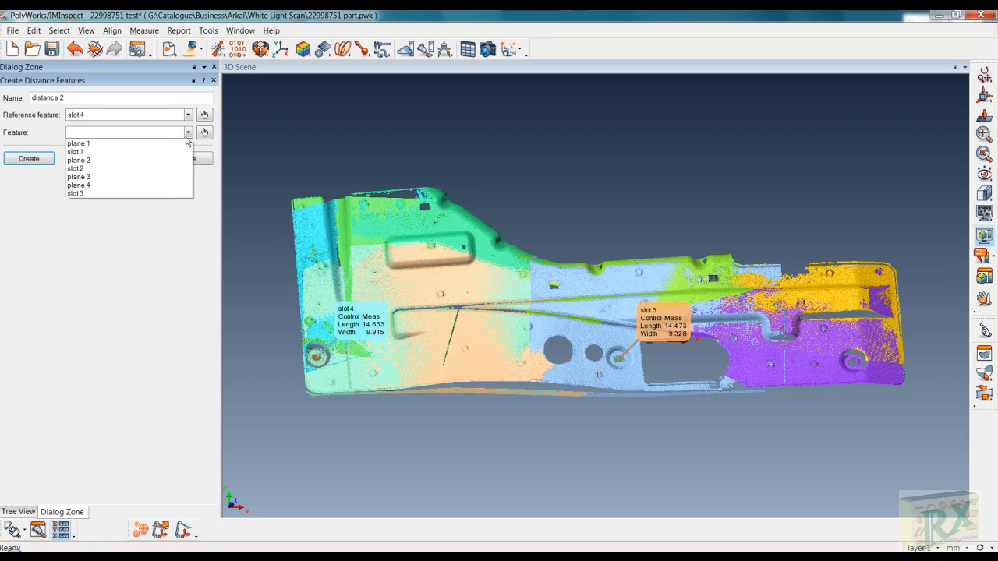
left_click(85, 194)
left_click(29, 158)
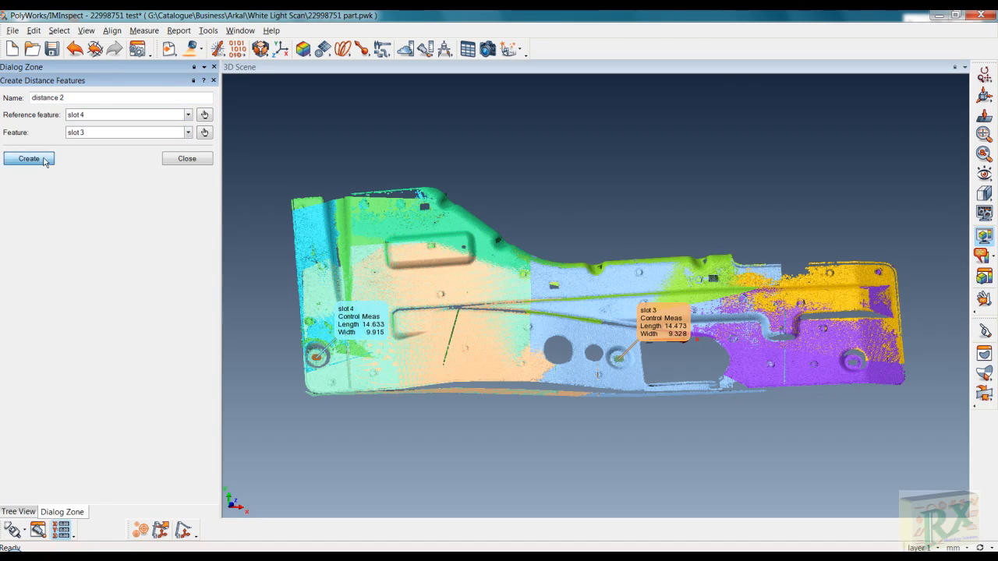
left_click_drag(527, 329, 528, 382)
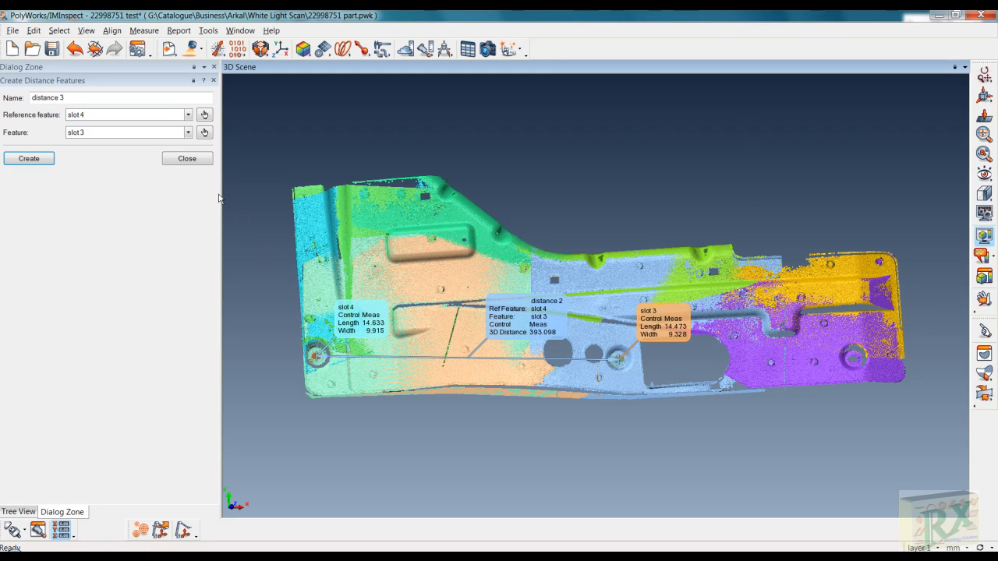
left_click(195, 158)
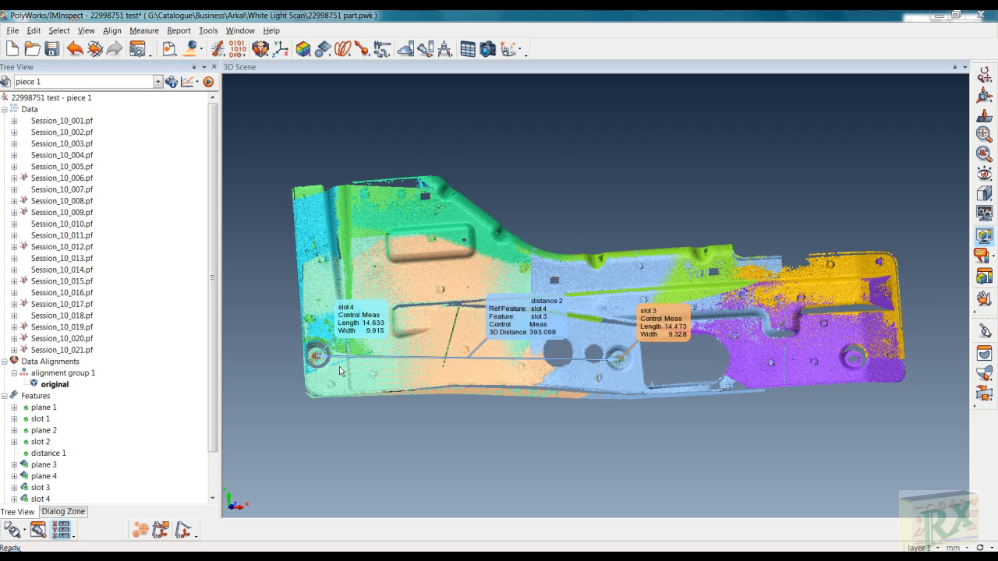
- Pan and zoom the scan to bring slot 4 at the part's left end into view
middle_click_drag(340, 371, 385, 371)
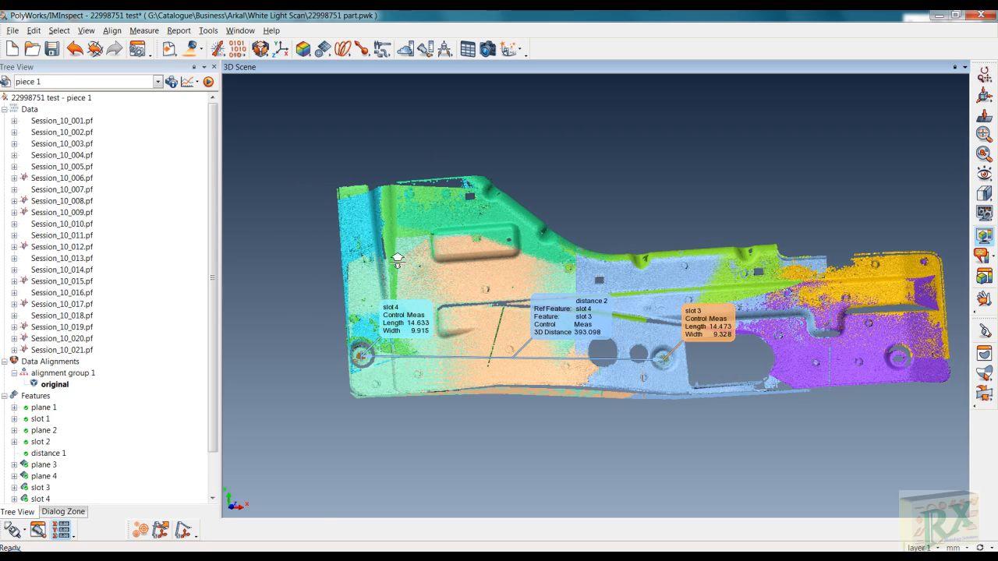
scroll(396, 261, "up", 3)
middle_click_drag(315, 409, 485, 346)
scroll(485, 346, "up", 2)
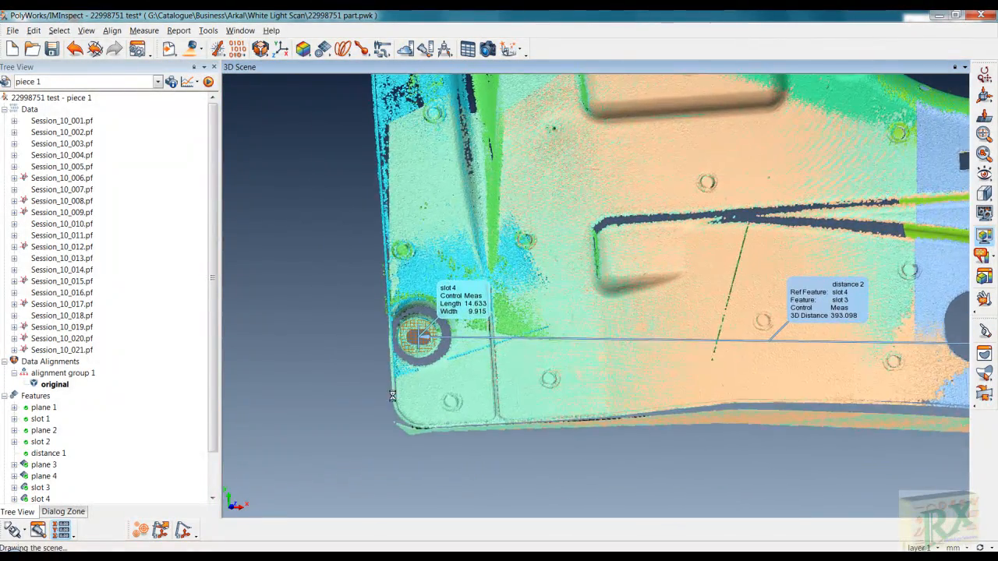
scroll(398, 400, "up", 2)
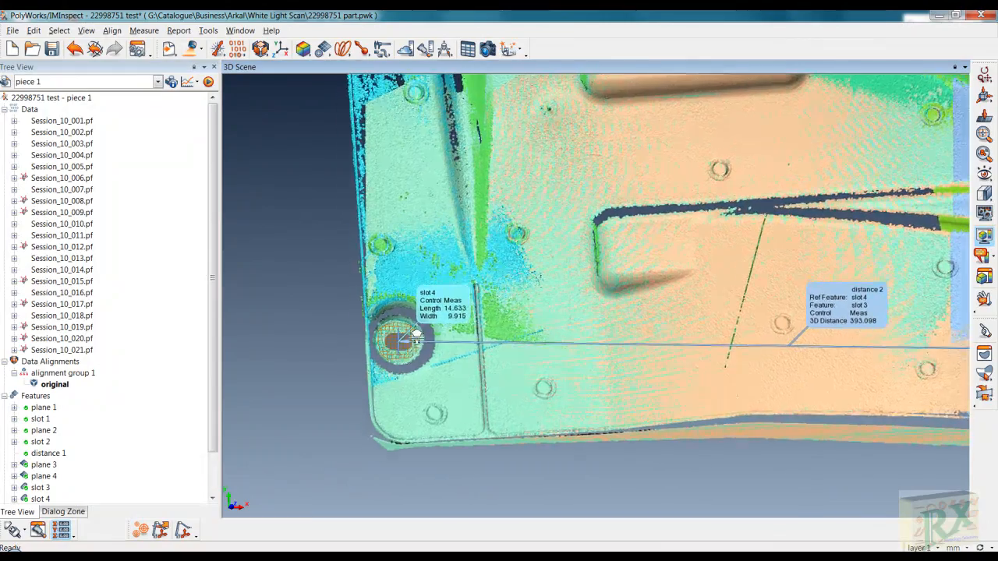
- Zoom in and tilt the view onto the flat corner surface below slot 4
middle_click_drag(382, 414, 473, 363)
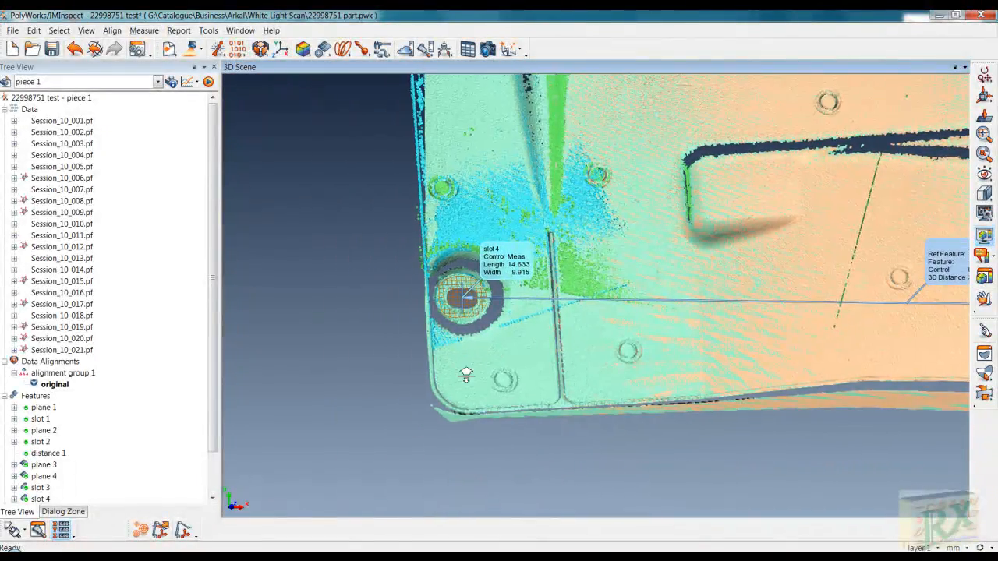
right_click_drag(466, 375, 472, 280)
middle_click_drag(402, 401, 437, 378)
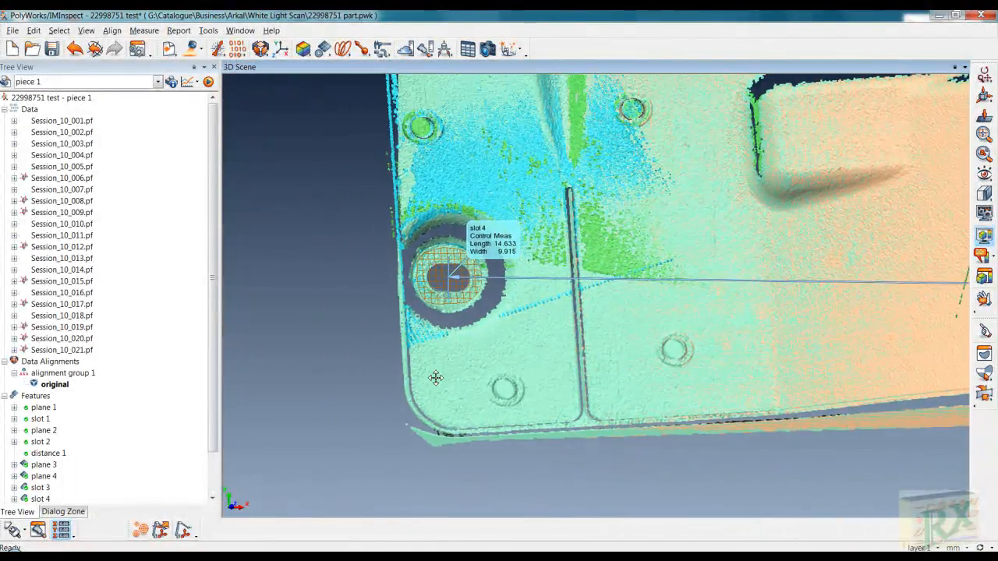
right_click_drag(437, 379, 452, 283)
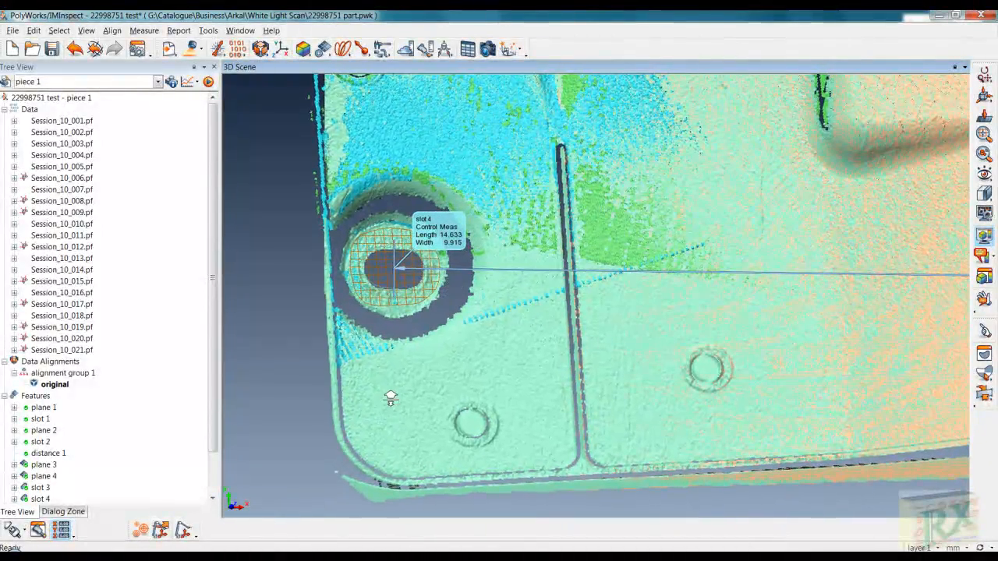
right_click_drag(390, 396, 394, 382)
middle_click_drag(406, 386, 480, 358)
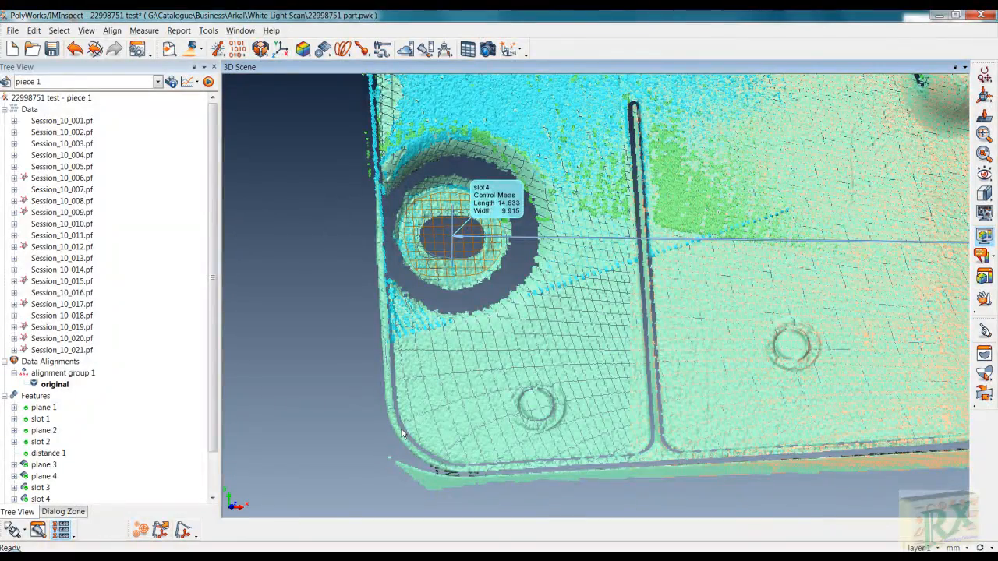
right_click_drag(413, 406, 421, 354)
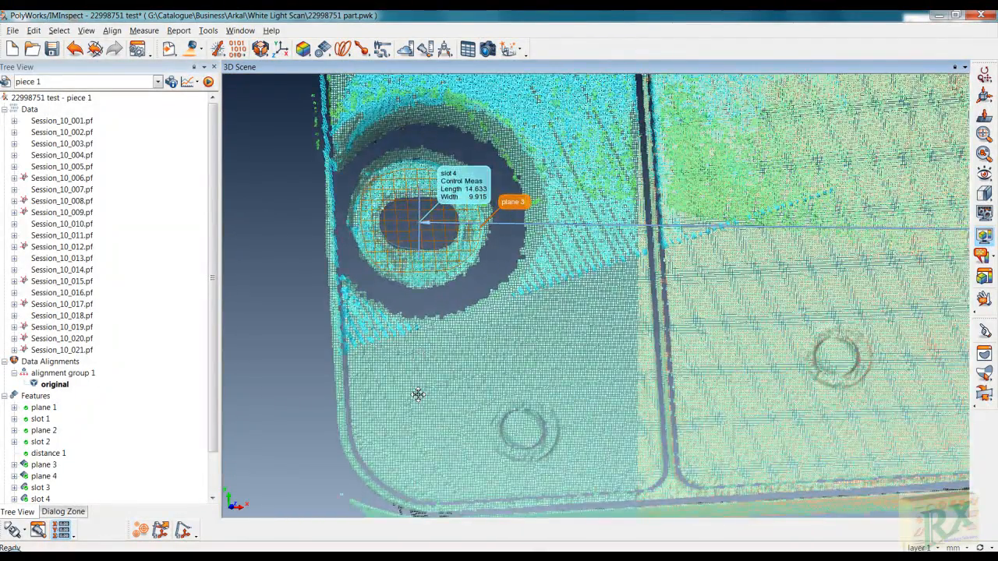
middle_click_drag(418, 395, 439, 345)
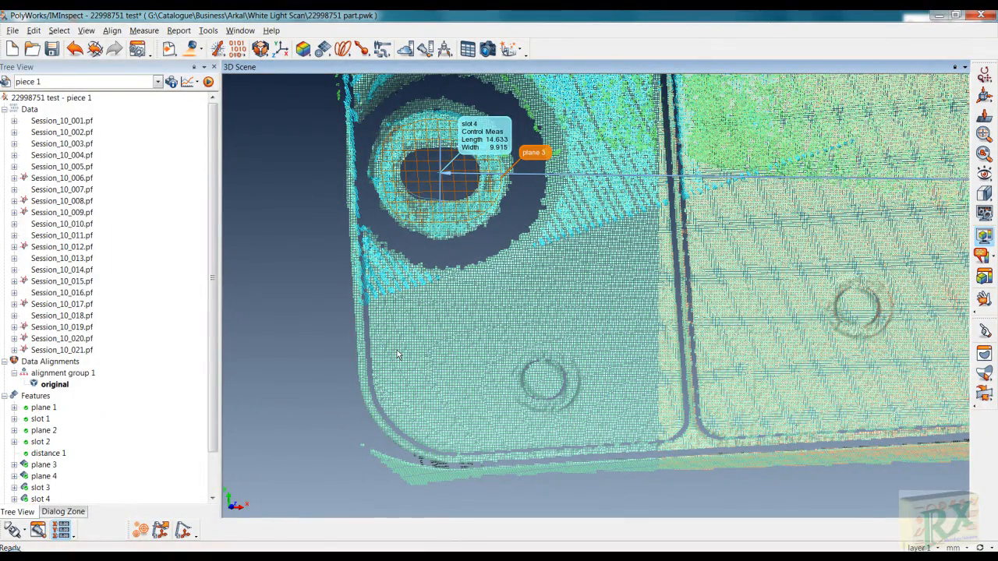
left_click_drag(395, 395, 419, 400)
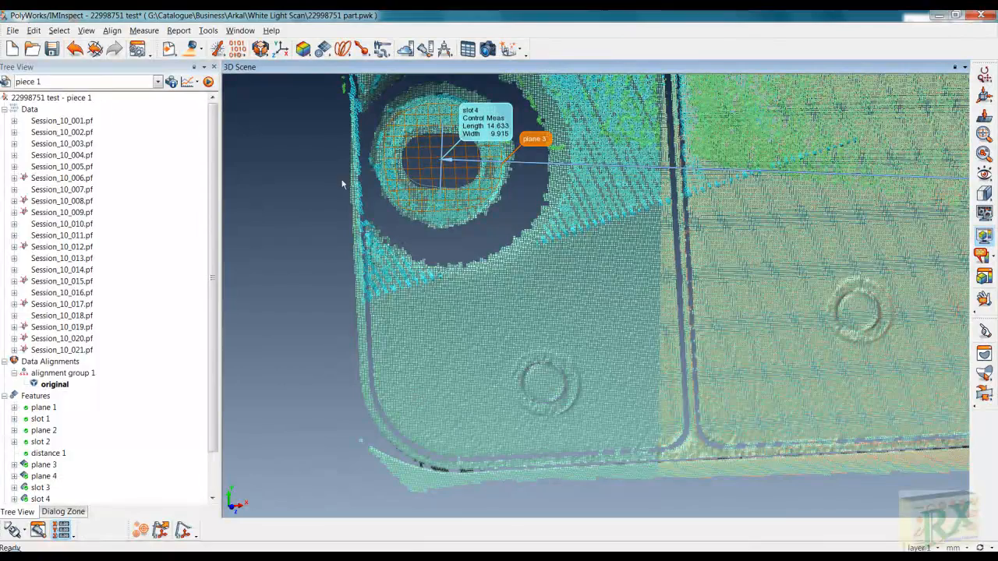
- Start a new plane feature using the Best-fit method
left_click(322, 49)
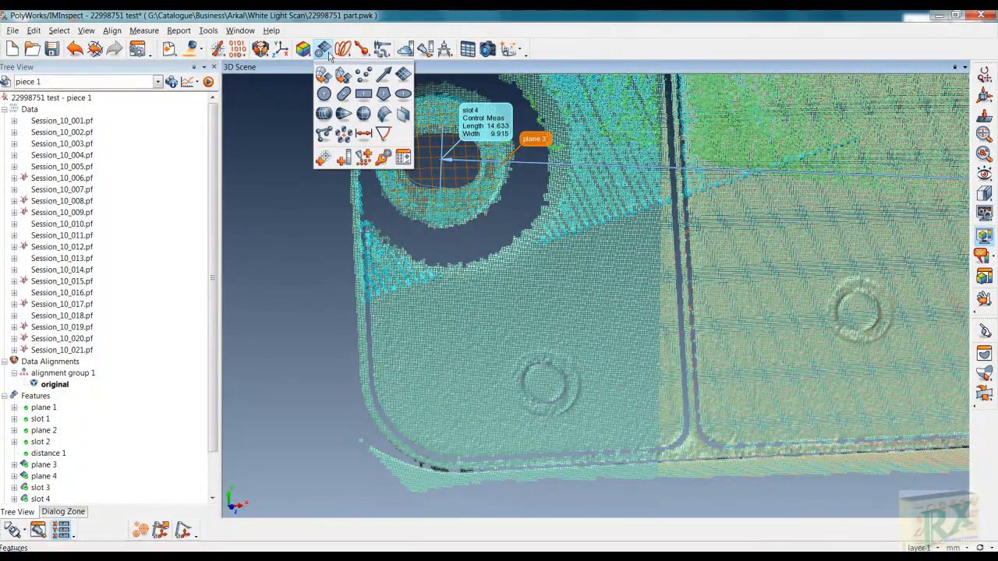
left_click(403, 75)
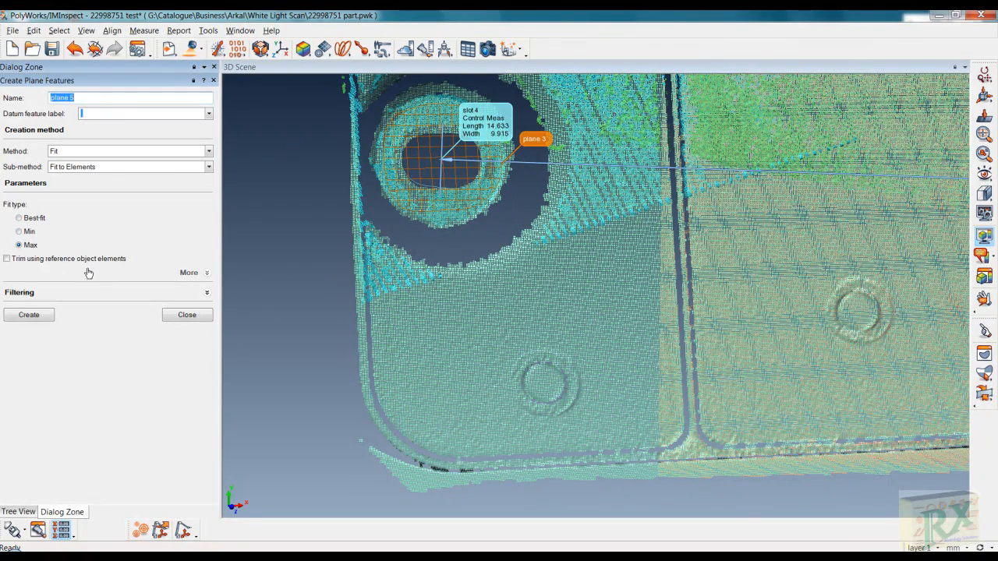
left_click(20, 219)
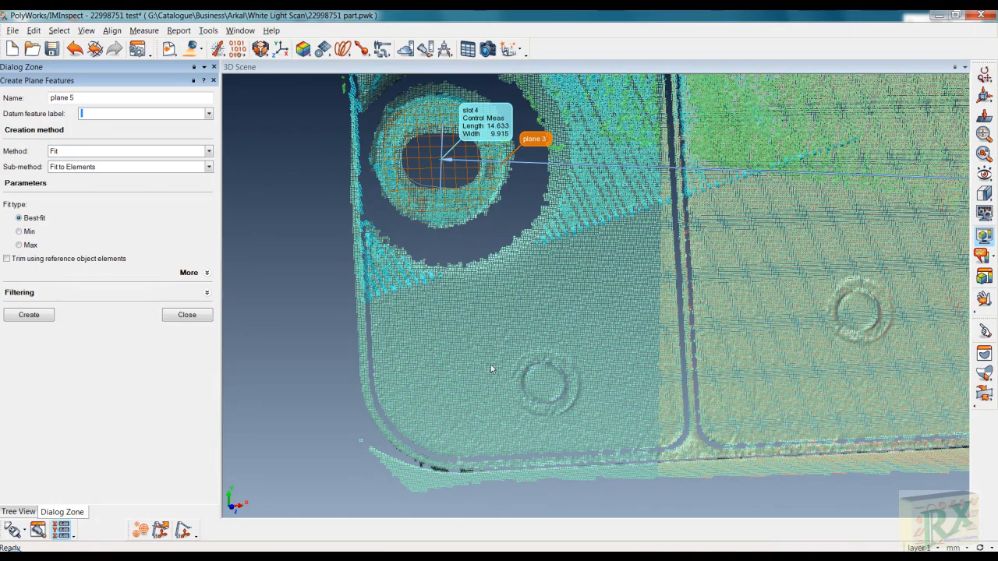
- Enclose a patch of points on the flat face beside the boss and create plane 5
key("space")
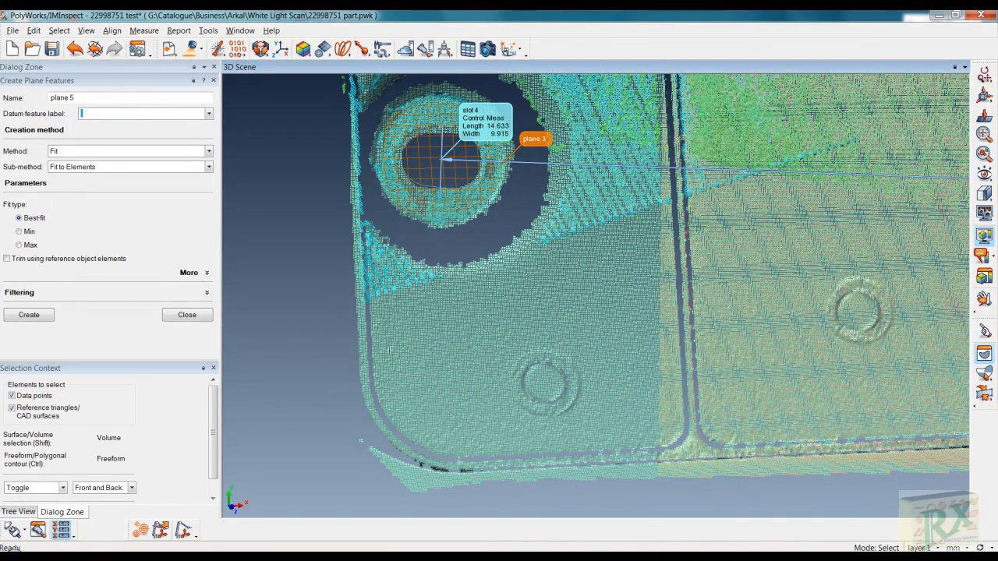
left_click_drag(389, 350, 465, 334)
mouse_move(396, 412)
left_mouse_down()
mouse_move(381, 385)
mouse_move(393, 346)
left_mouse_up()
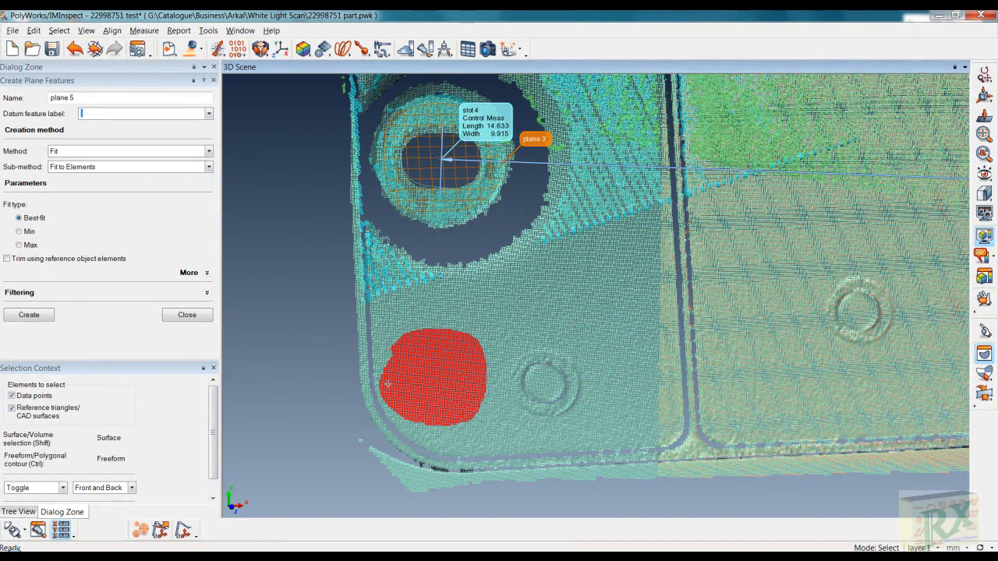
left_click(31, 315)
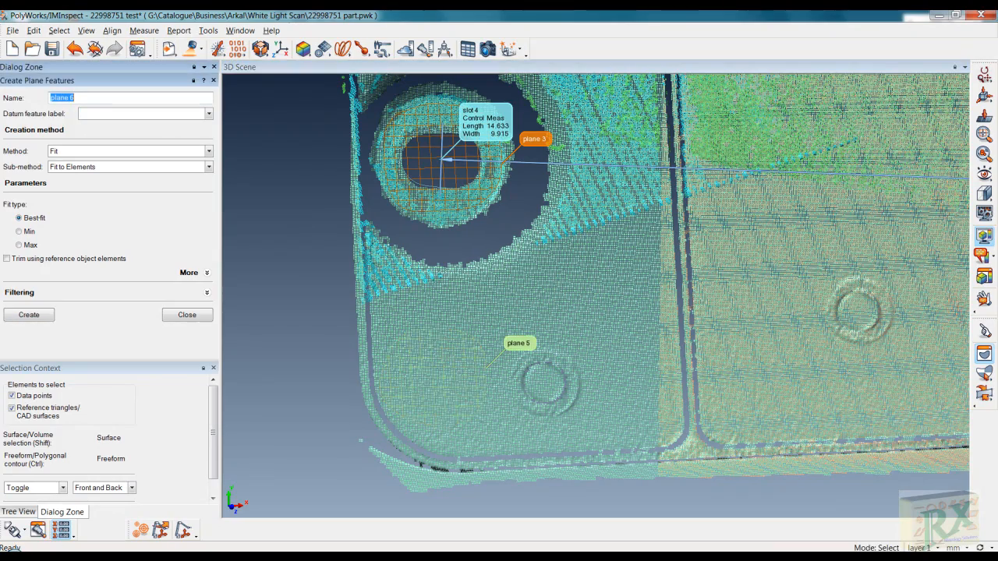
- Exit point selection, inspect plane 5 up close, and finish plane creation
right_click(480, 428)
left_click_drag(466, 428, 459, 410)
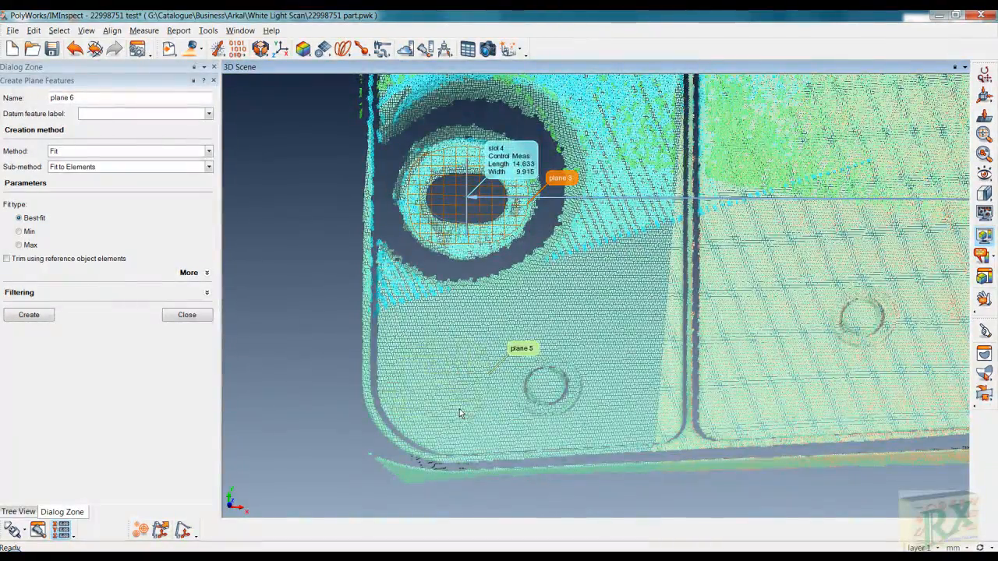
right_click_drag(459, 409, 461, 316)
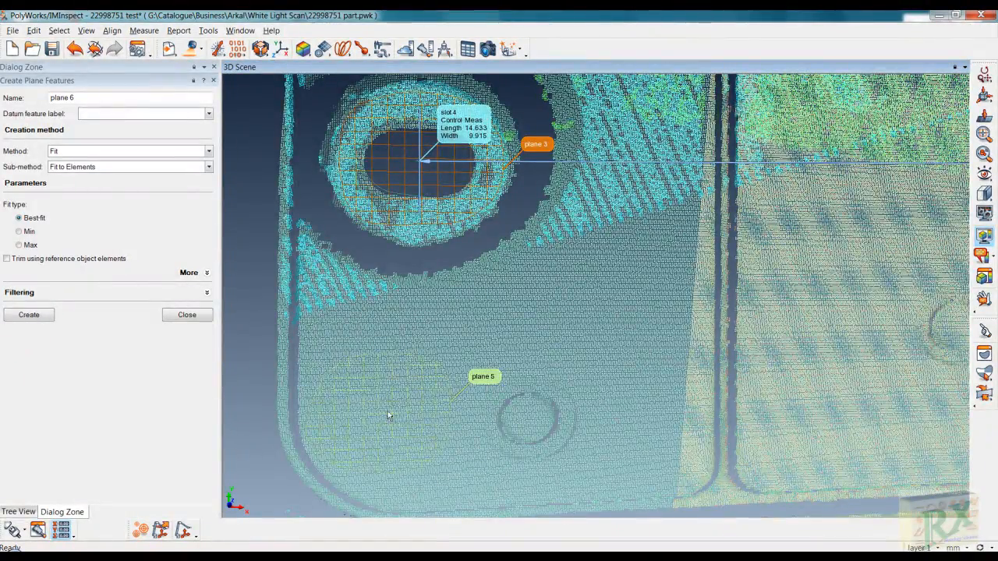
left_click_drag(389, 416, 361, 427)
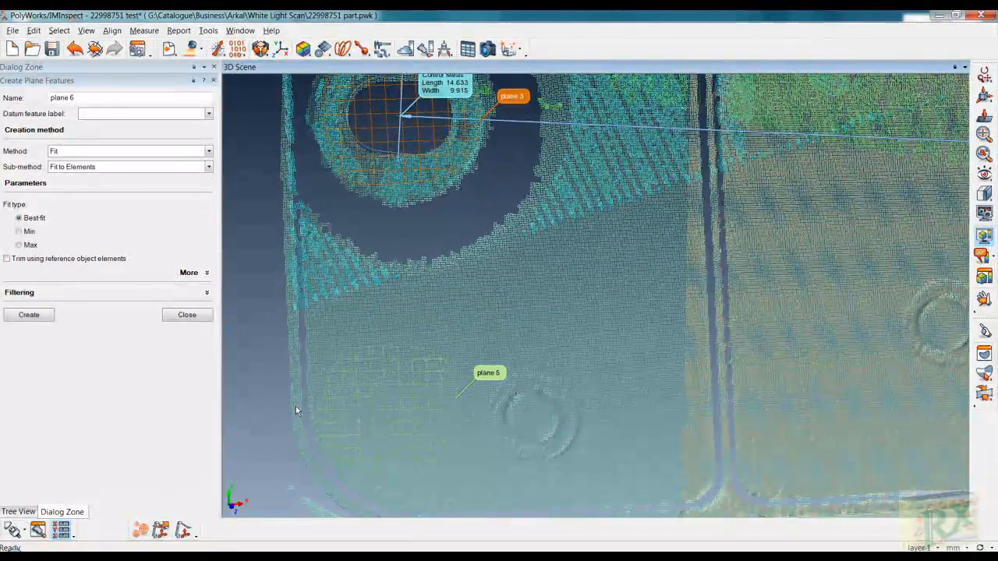
left_click(187, 315)
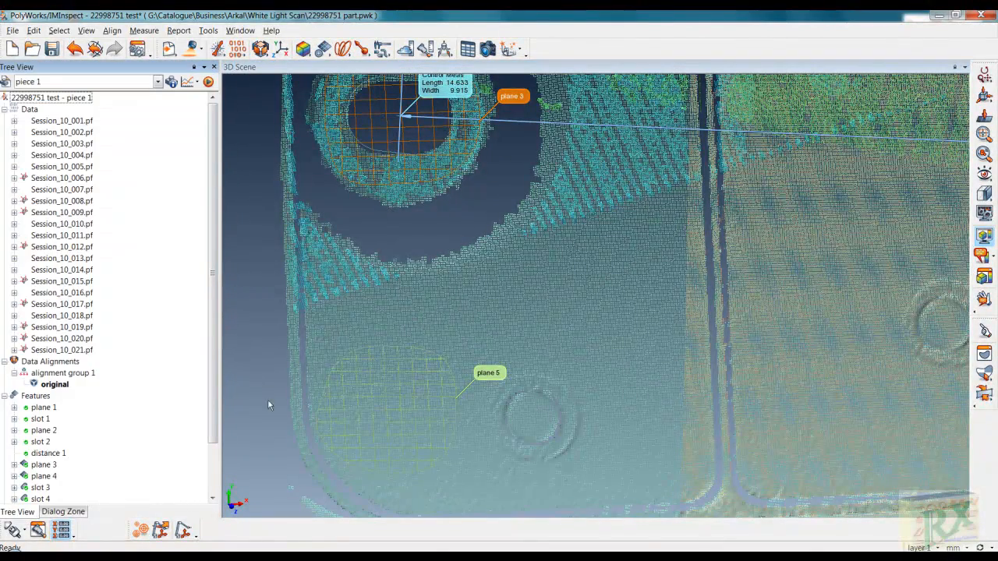
- Anchor point 1 on the part edge beside plane 5, at X -457.841, Y -71.316, Z -15.409
left_click(323, 49)
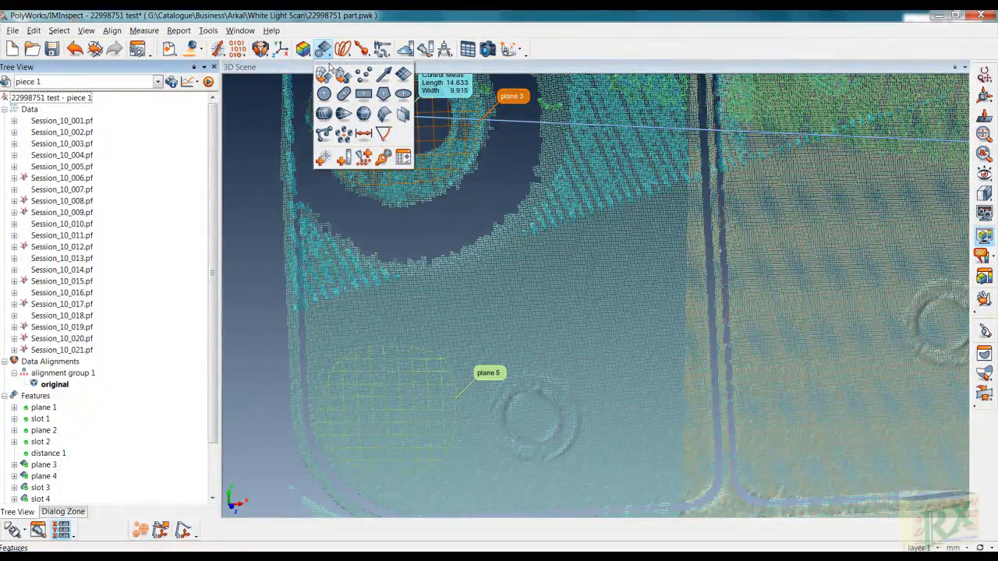
left_click(363, 76)
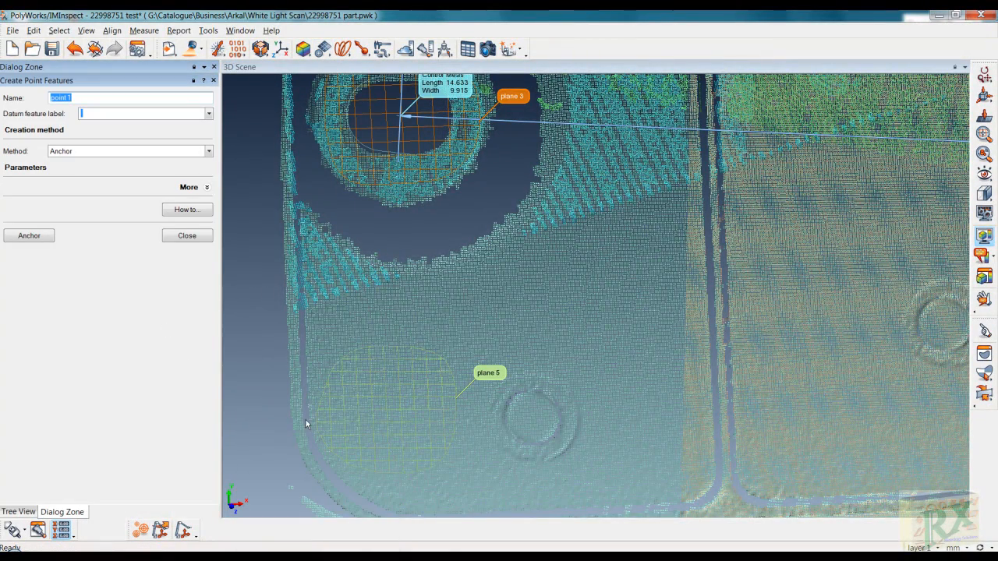
middle_click_drag(297, 434, 350, 409)
right_click_drag(347, 407, 352, 368)
middle_click_drag(371, 399, 435, 386)
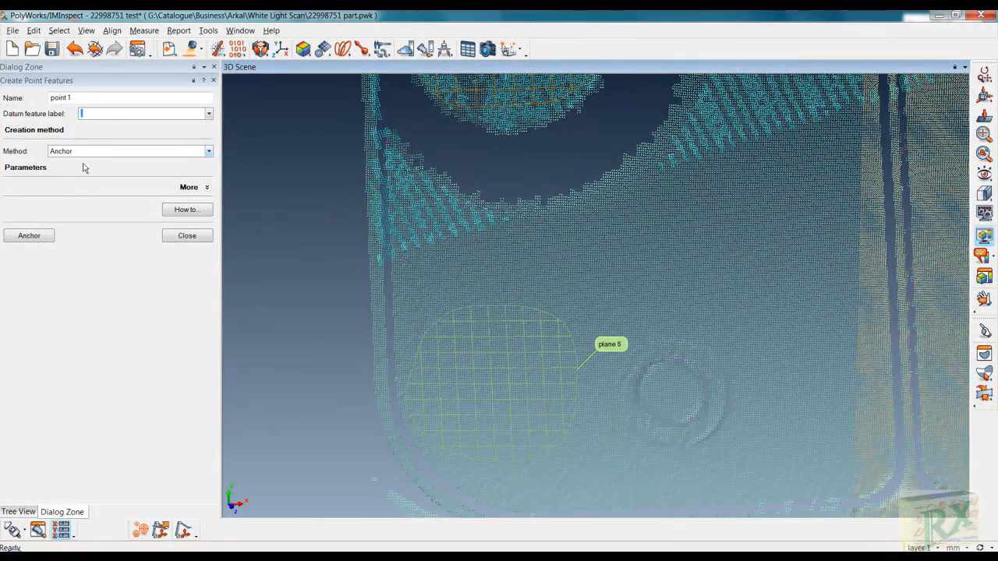
left_click(31, 237)
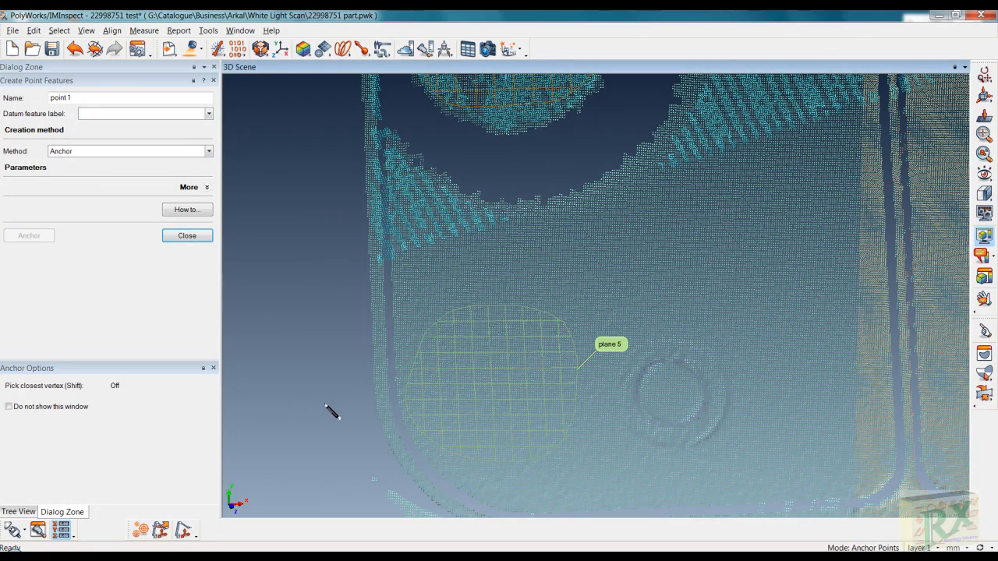
left_click(382, 387)
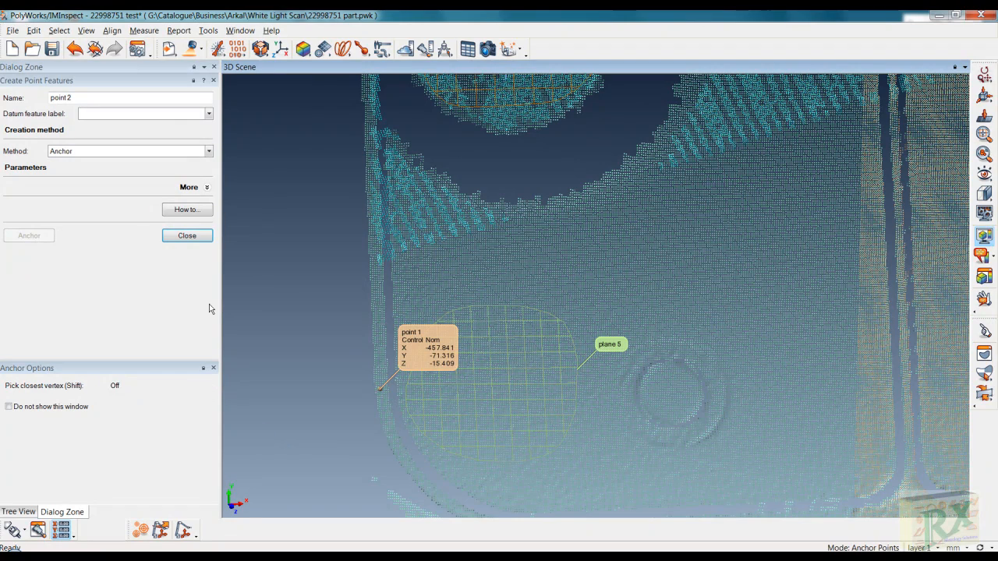
left_click(187, 235)
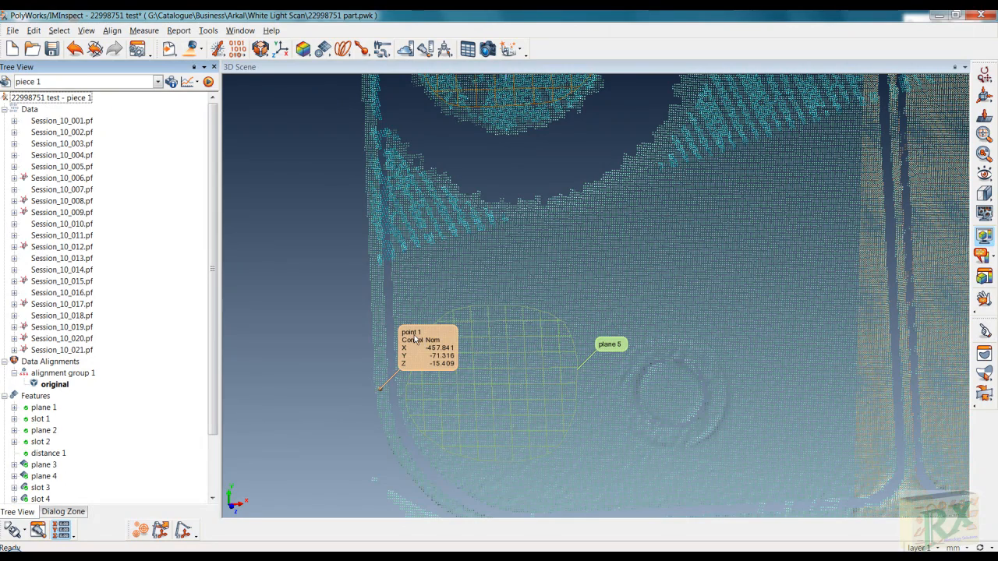
- Create distance 3 measuring from point 1 to plane 5
left_click(324, 50)
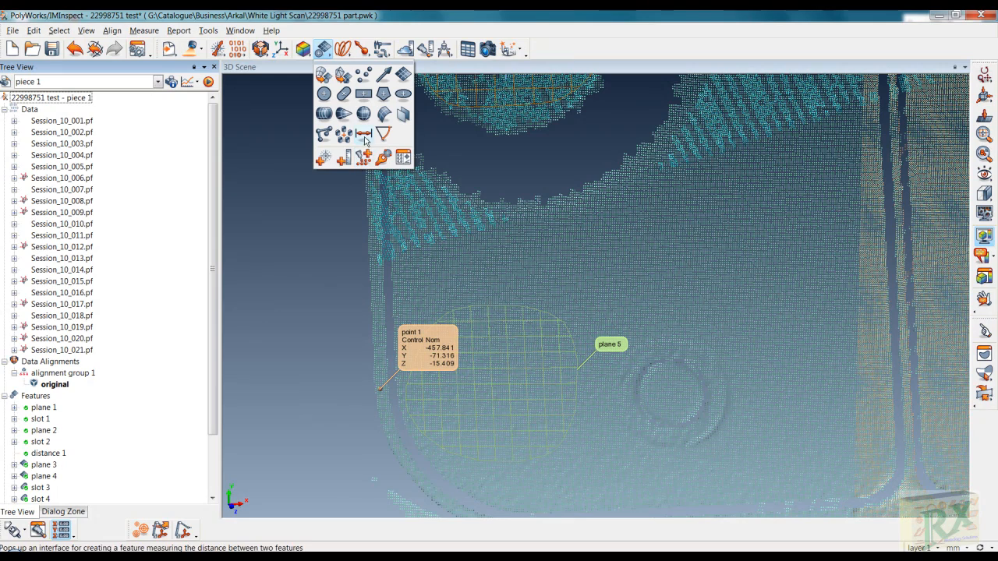
left_click(364, 136)
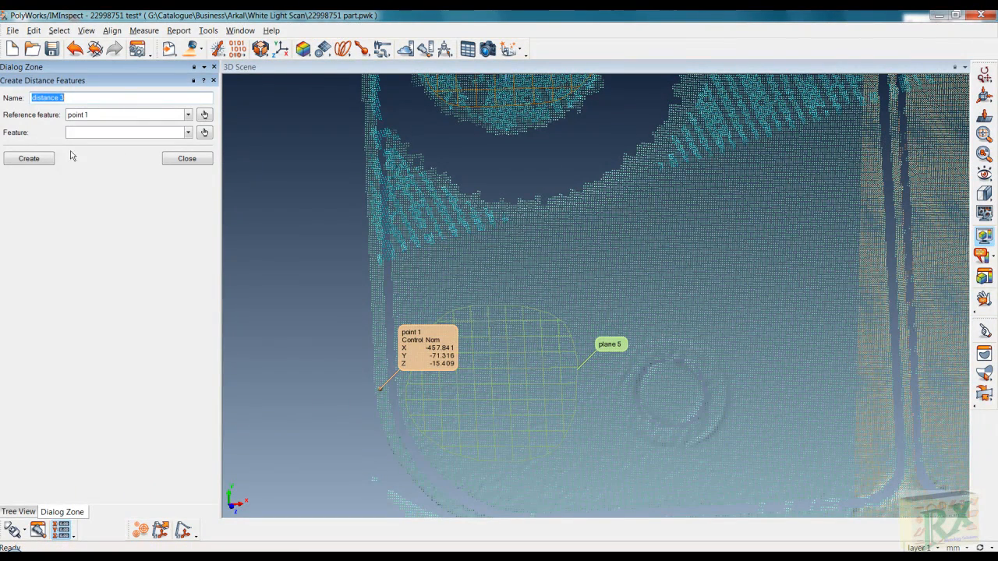
left_click(187, 133)
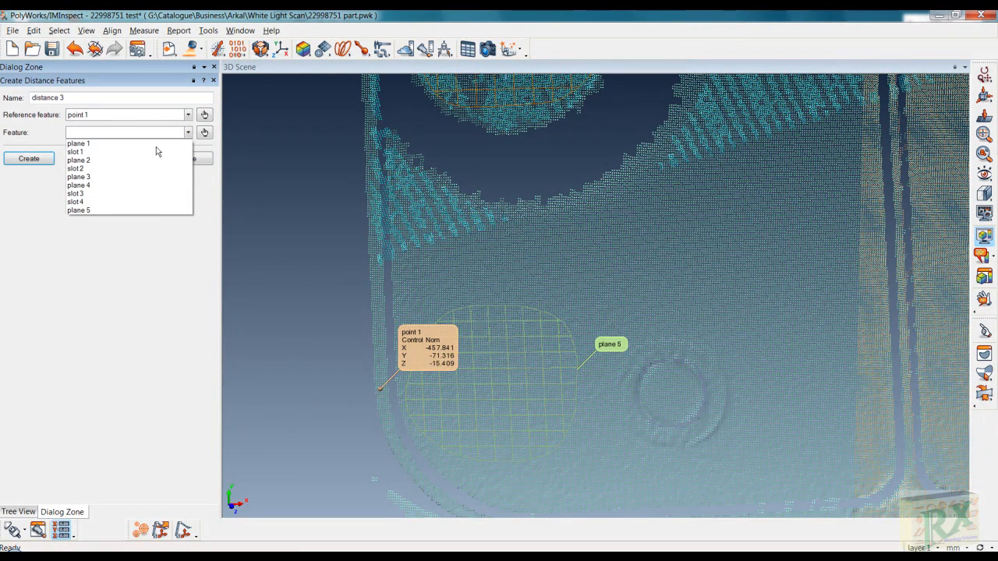
left_click(104, 211)
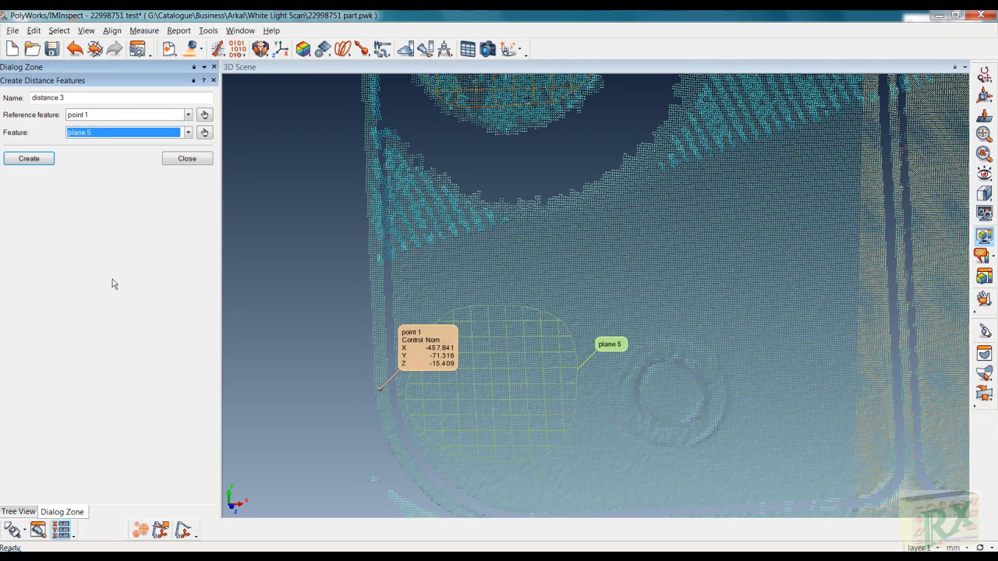
left_click(43, 162)
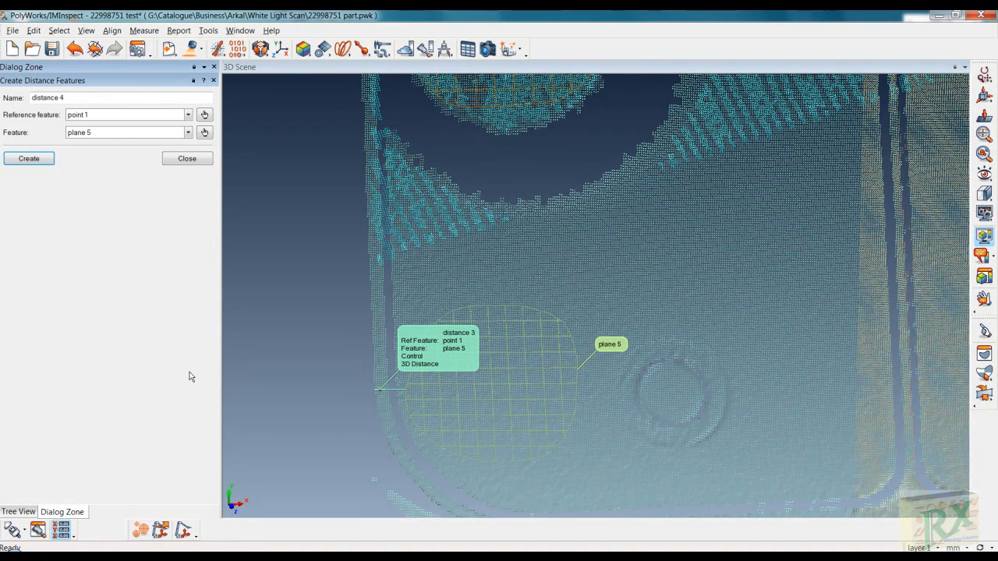
- Rotate and zoom to inspect the distance 3 measurement, then finish distance creation
left_click(321, 404)
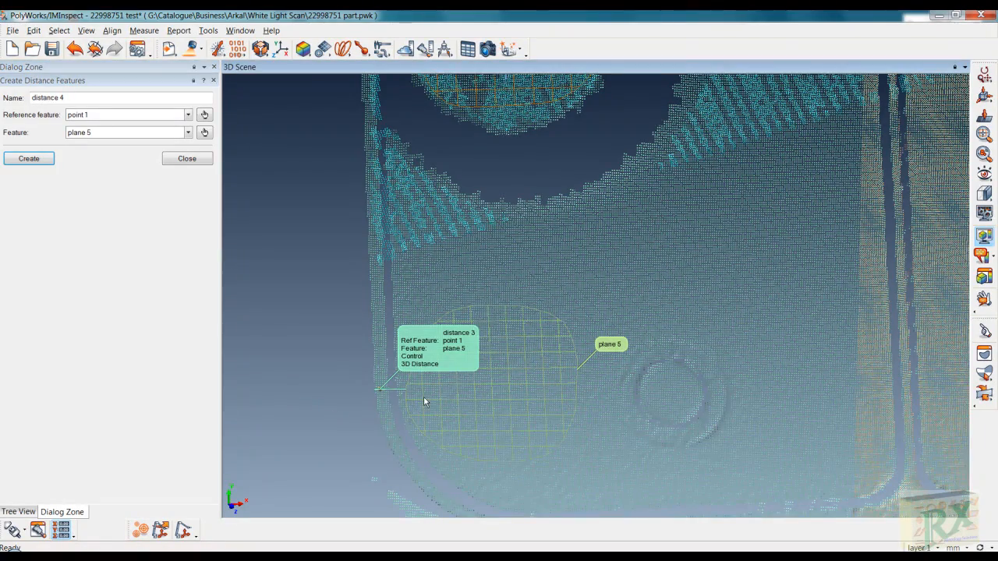
left_click_drag(423, 402, 405, 376)
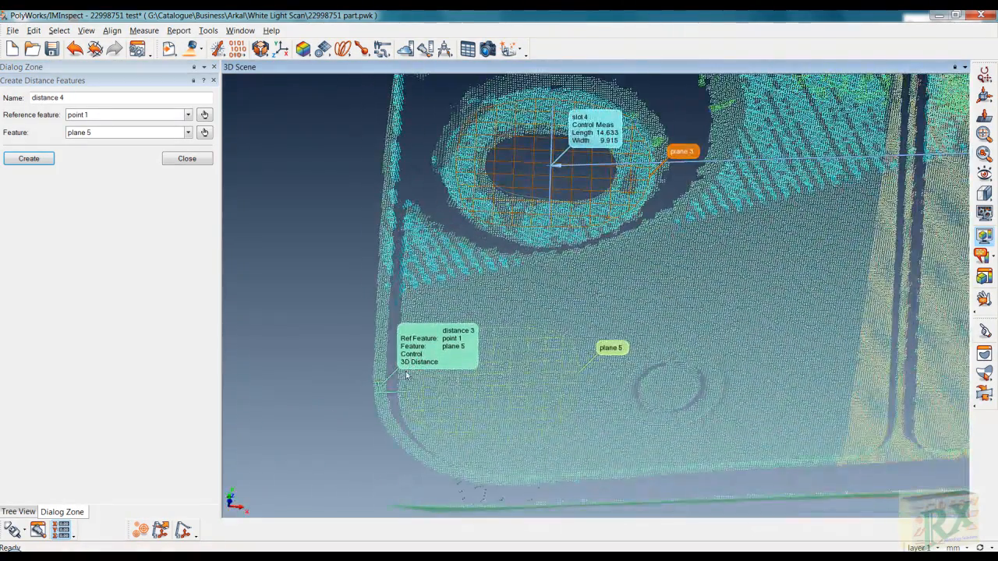
right_click_drag(392, 386, 385, 204)
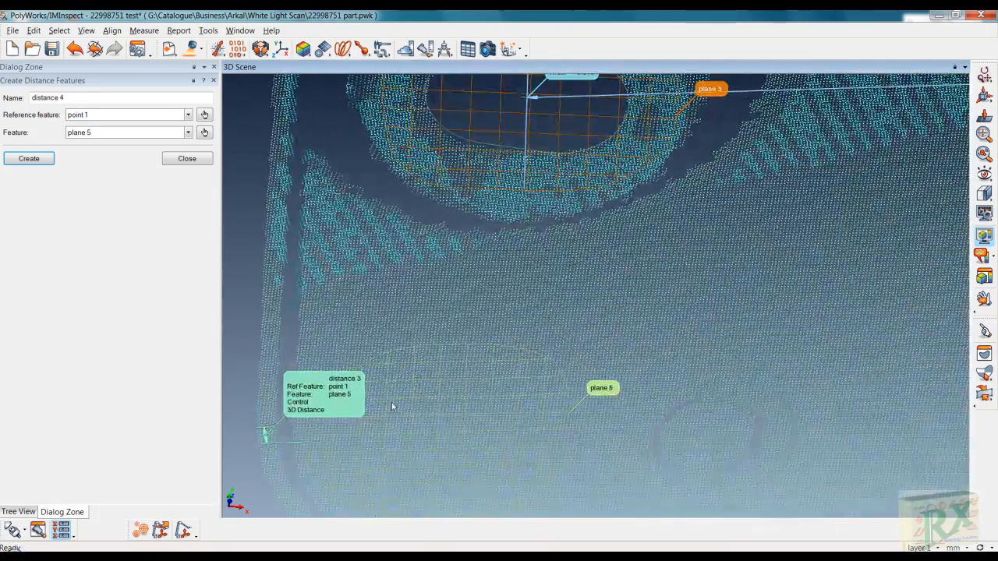
left_click_drag(393, 406, 482, 364)
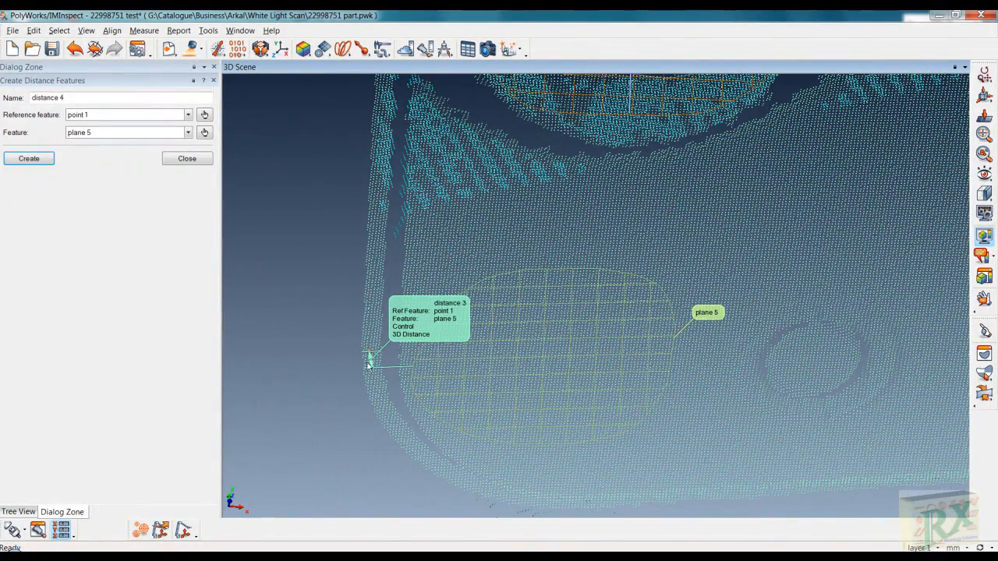
left_click(184, 158)
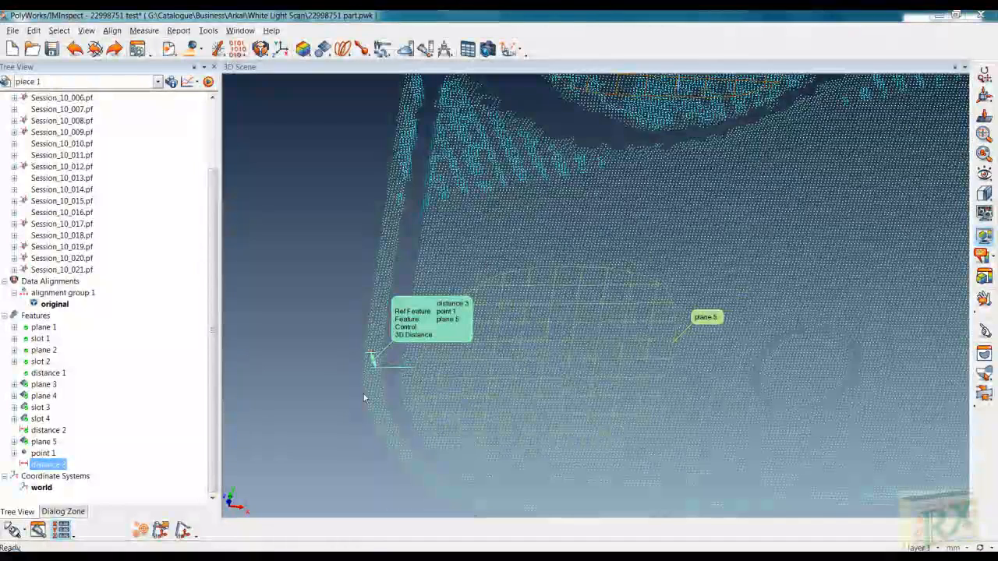
- Extract distance 3's measured value of 0.928 and orbit the part to review both distance labels
right_click(56, 466)
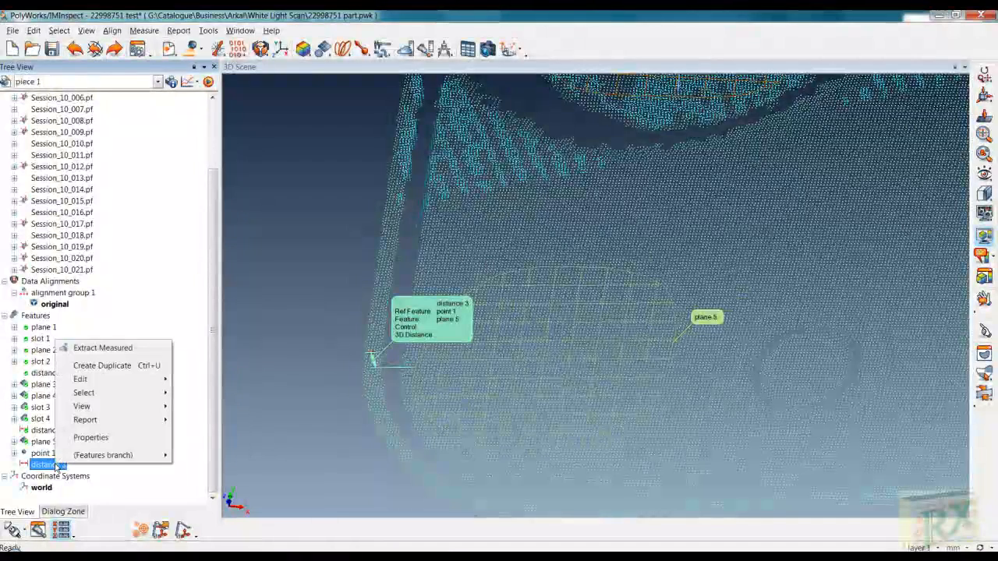
left_click(113, 349)
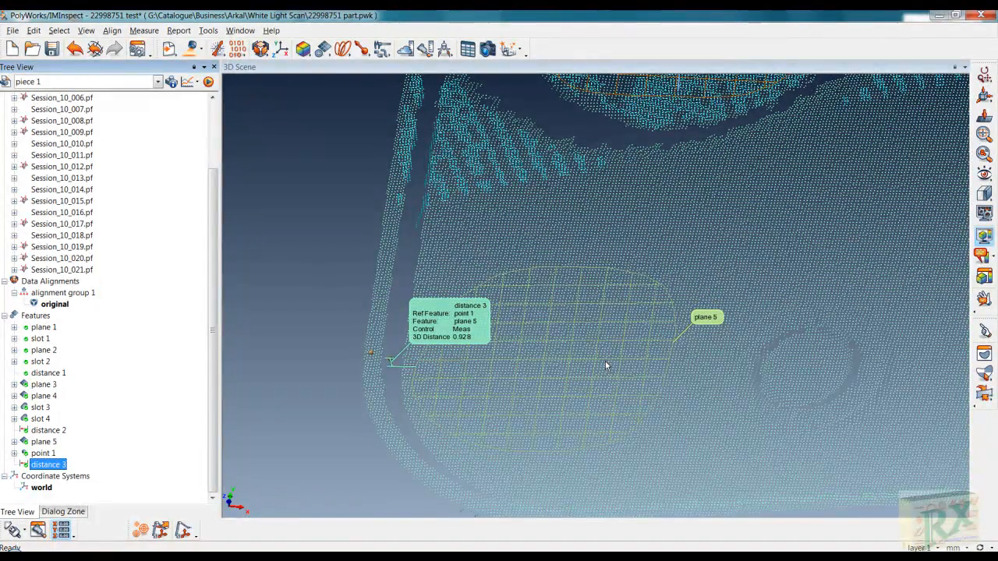
left_click_drag(605, 364, 678, 372)
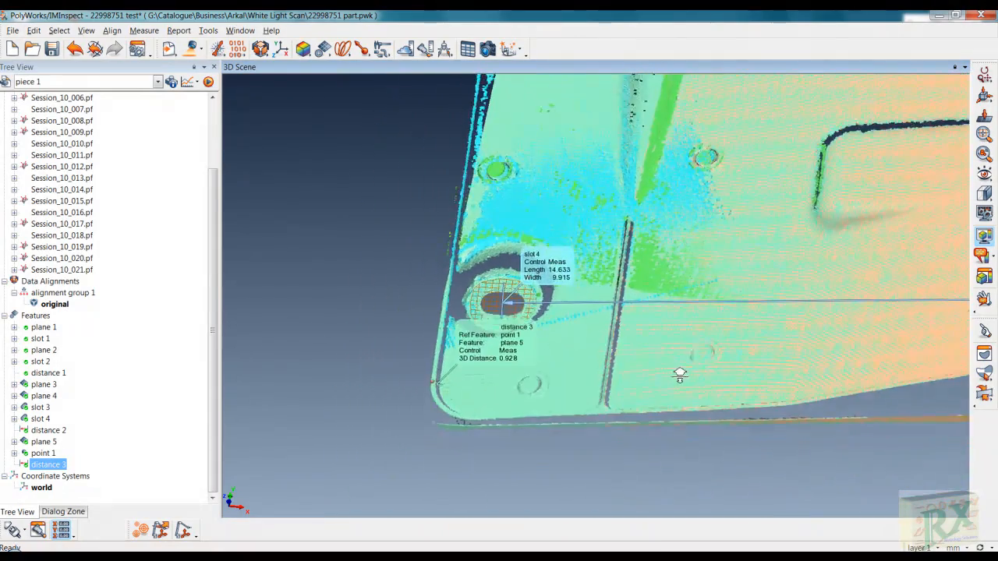
left_click_drag(736, 216, 609, 356)
left_click_drag(648, 234, 537, 266)
right_click_drag(537, 265, 537, 303)
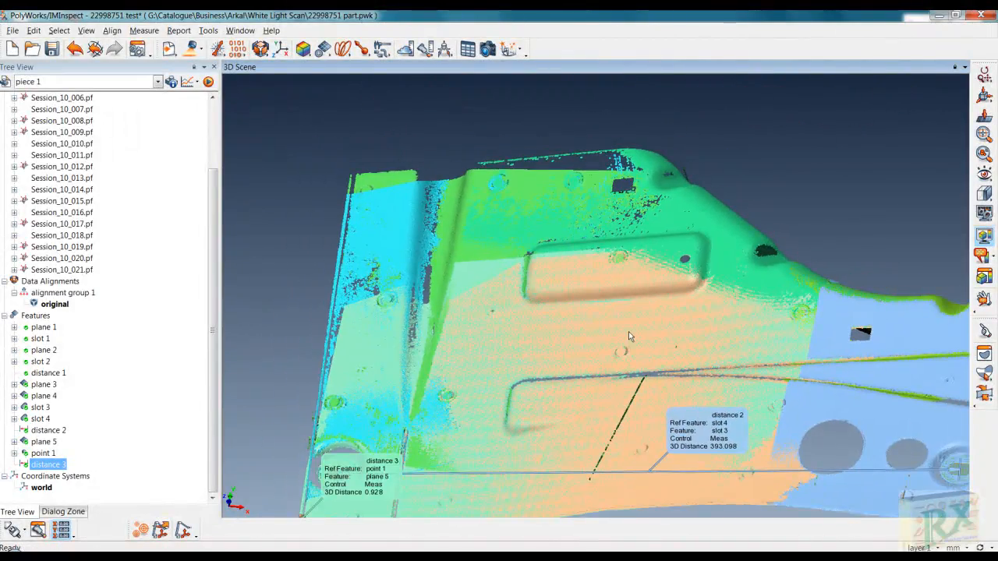
middle_click_drag(630, 336, 563, 249)
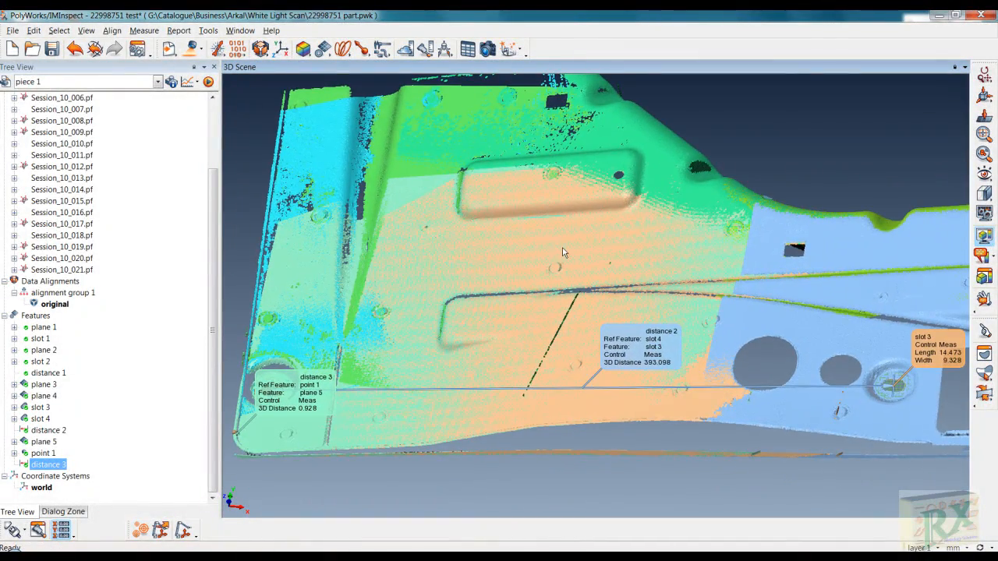